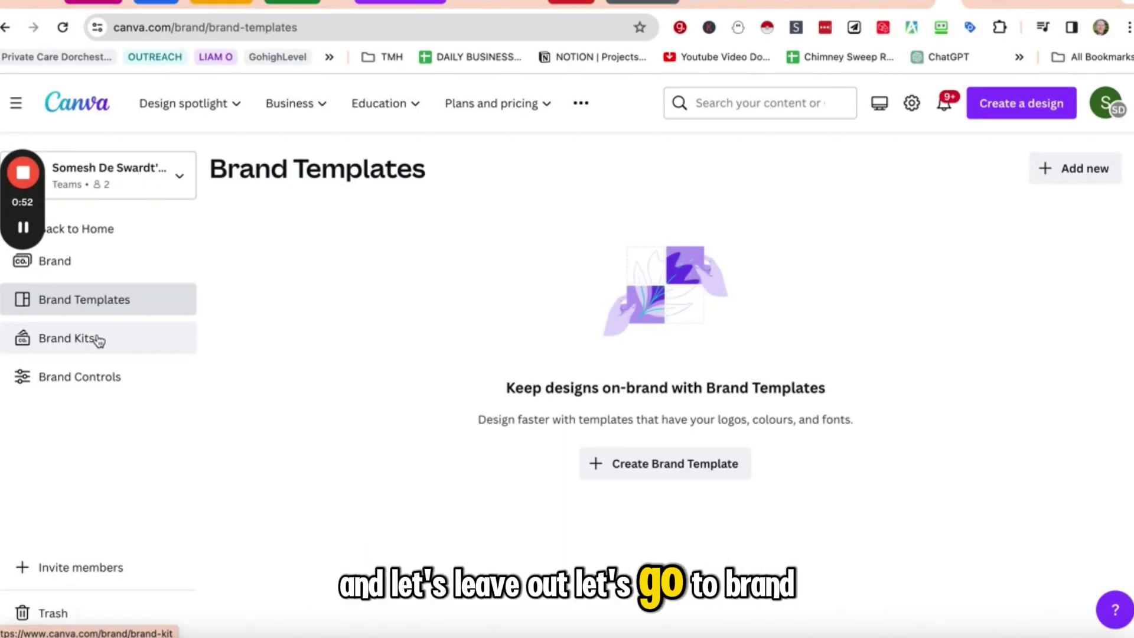
# Step: Create a Canva brand kit named 'Terra De Cura Life Centre' and open its colour-adding options
pyautogui.click(101, 339)
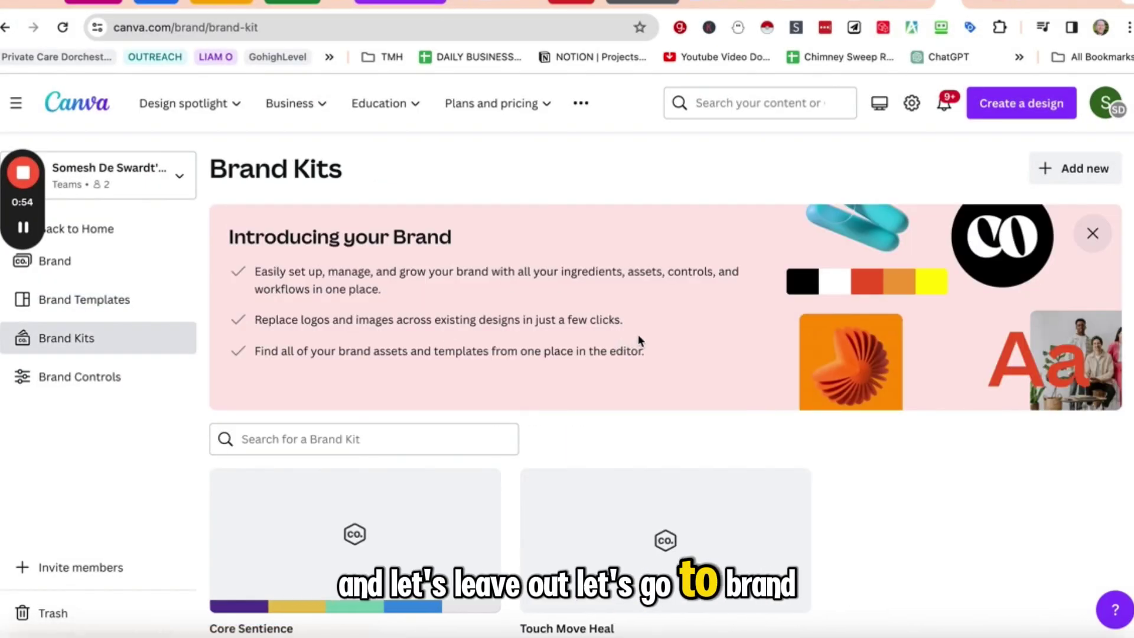
pyautogui.click(1063, 171)
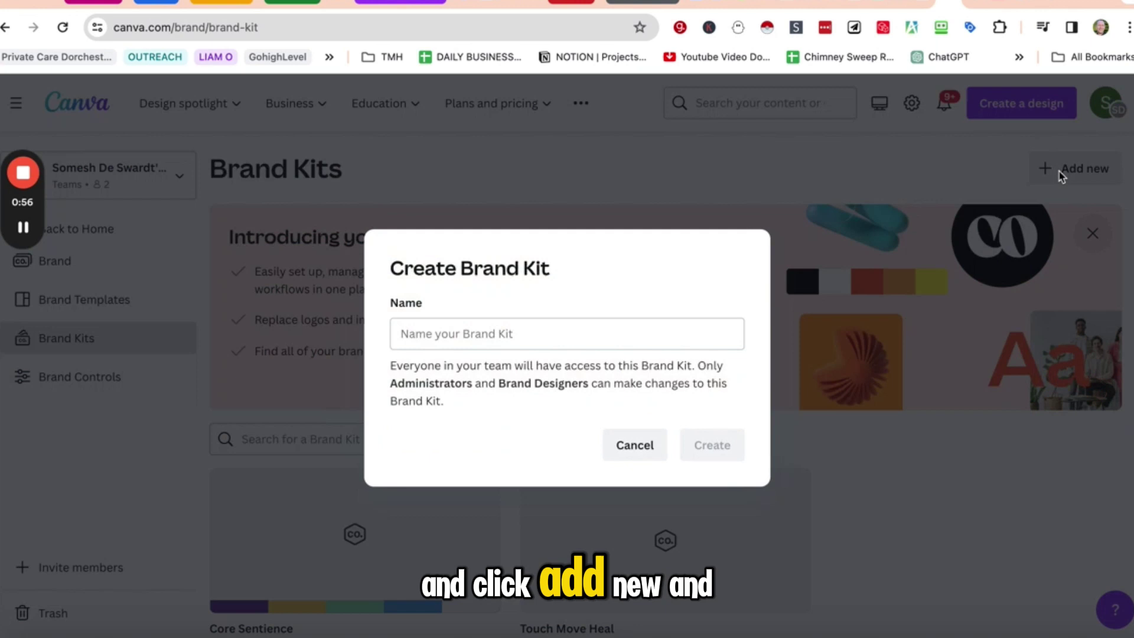
pyautogui.click(596, 334)
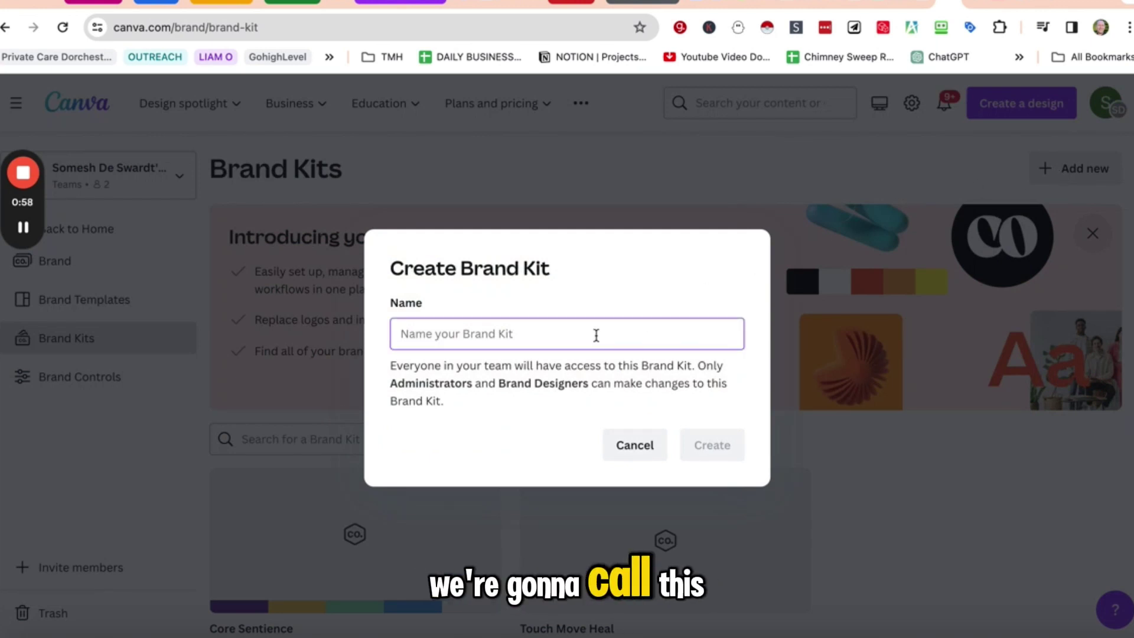
pyautogui.write('Terra')
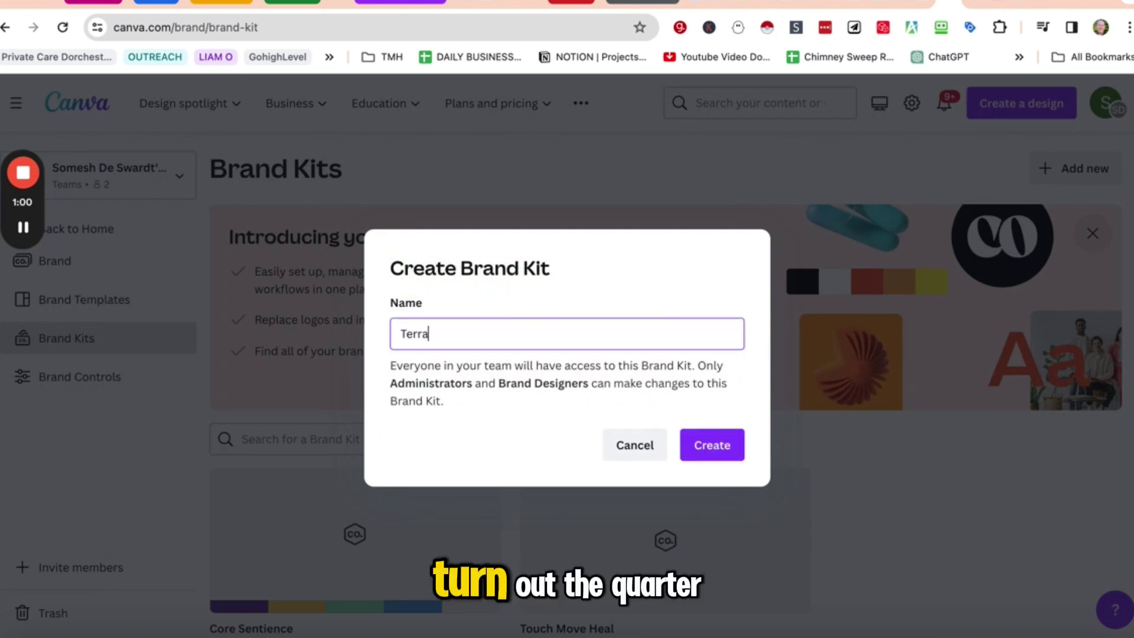
pyautogui.write(' De Cura Life Centre')
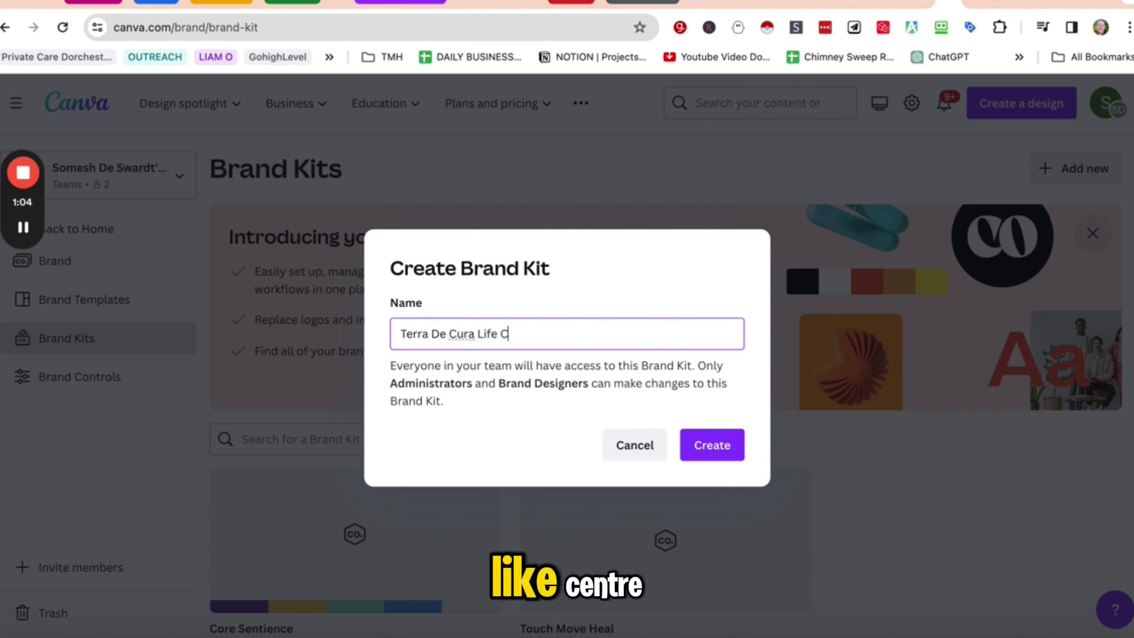
pyautogui.click(708, 458)
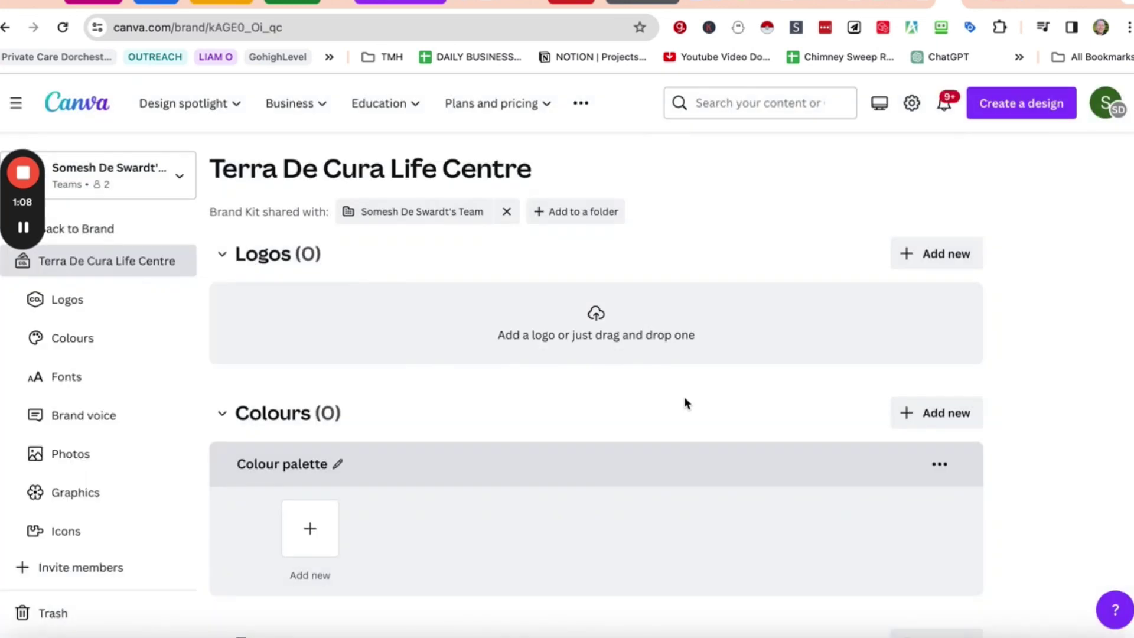
pyautogui.scroll(-1, 636, 378)
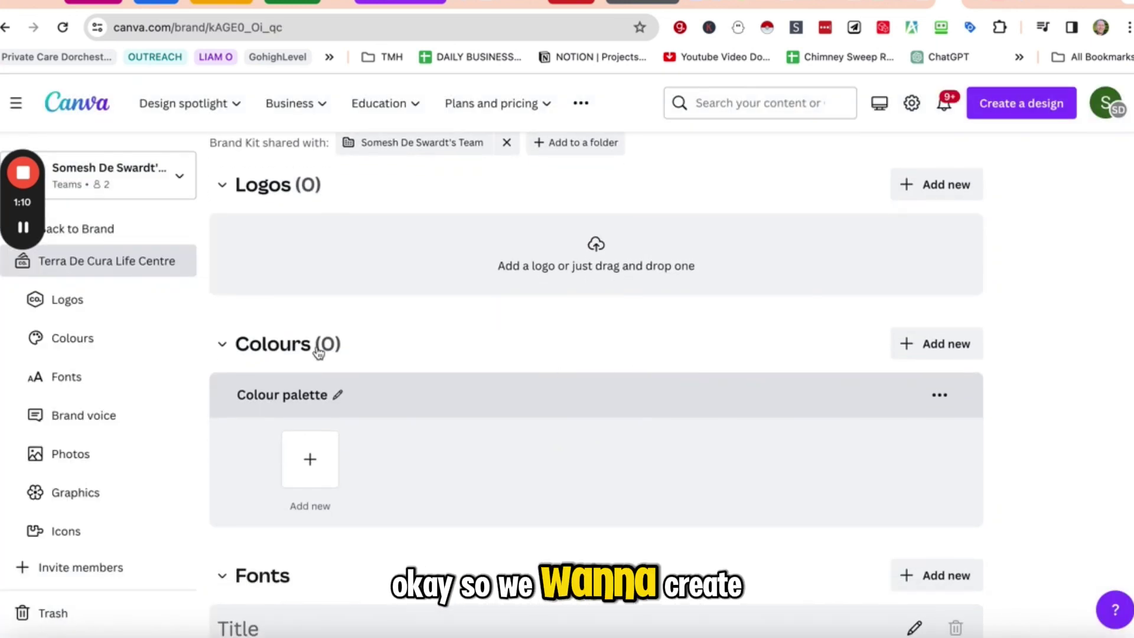
pyautogui.click(935, 345)
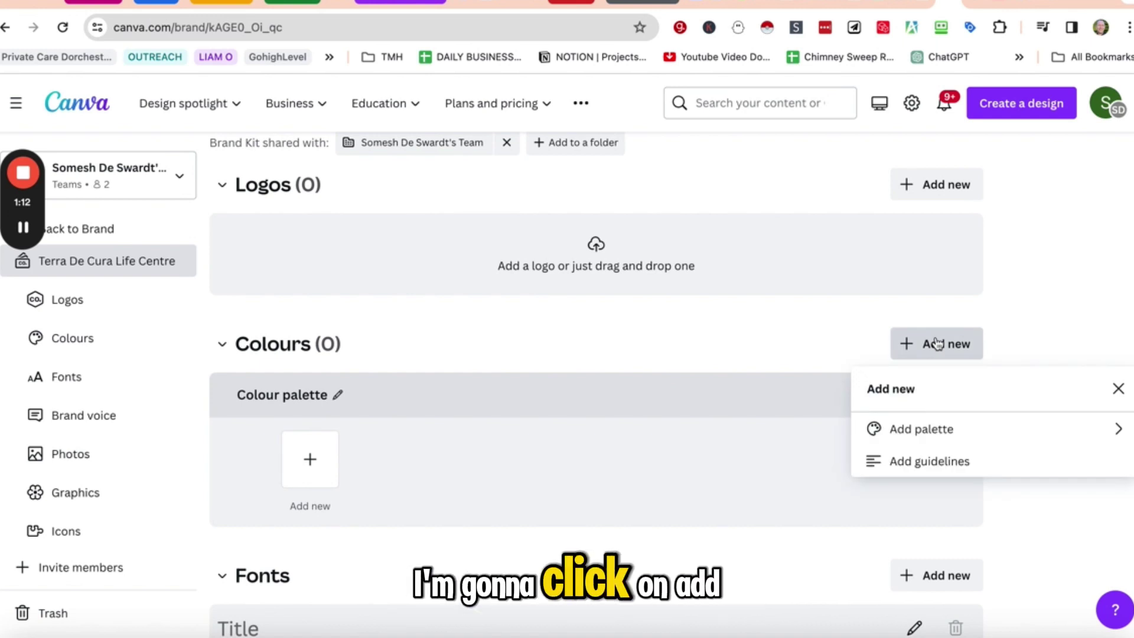
# Step: Browse Canva's preset palettes and add Emerald Entrance to the brand kit's colours
pyautogui.click(916, 429)
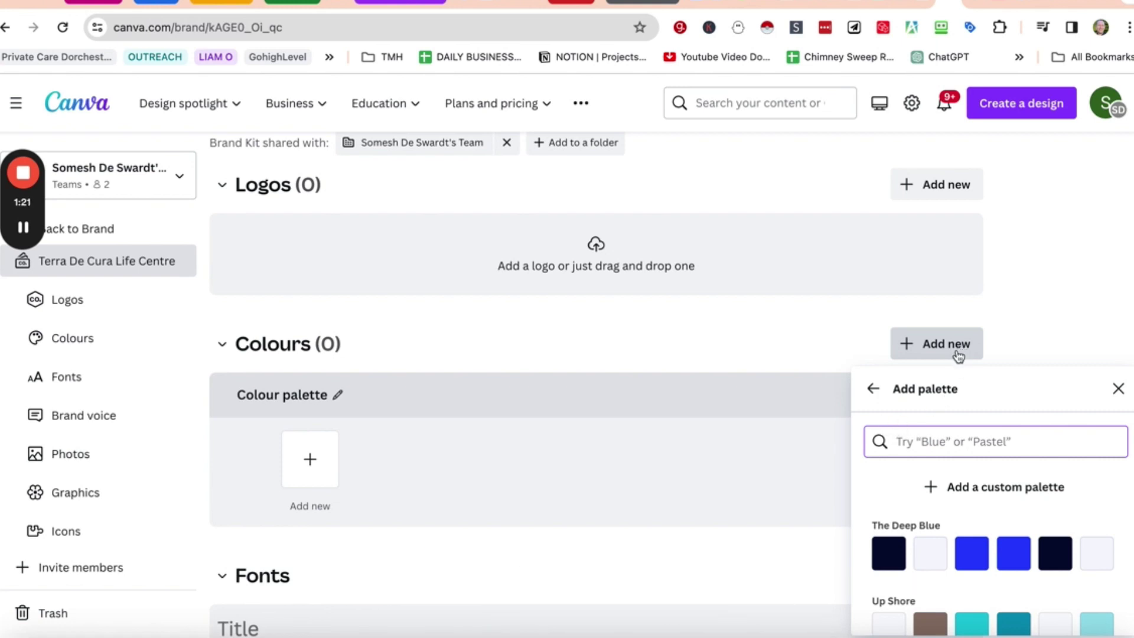
pyautogui.scroll(-1, 972, 463)
pyautogui.scroll(-6, 974, 473)
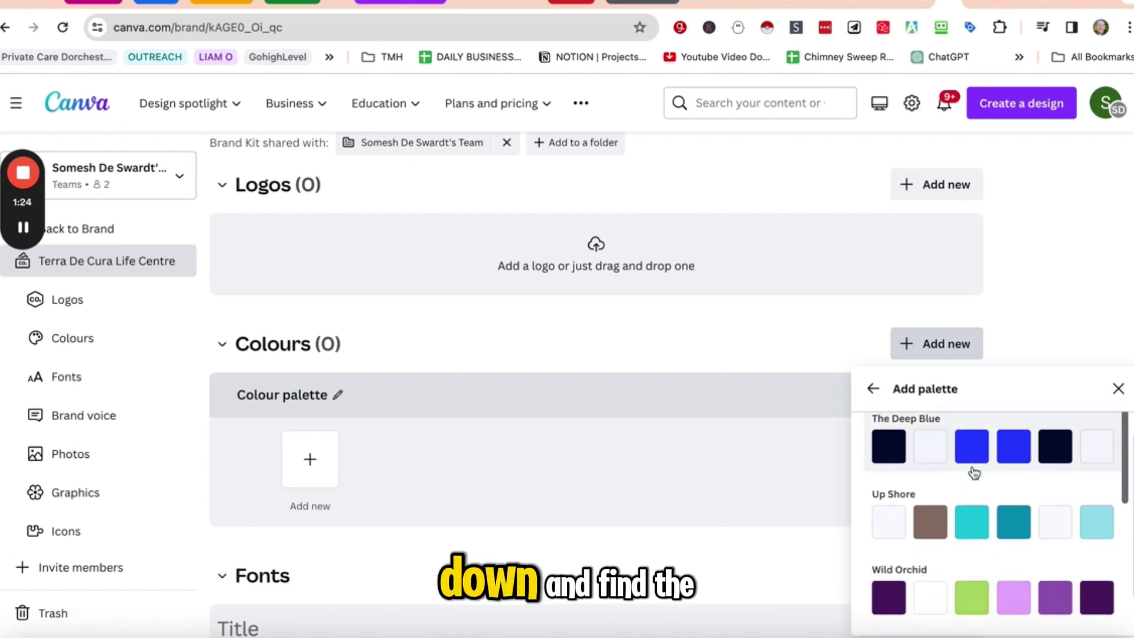
pyautogui.scroll(-5, 974, 473)
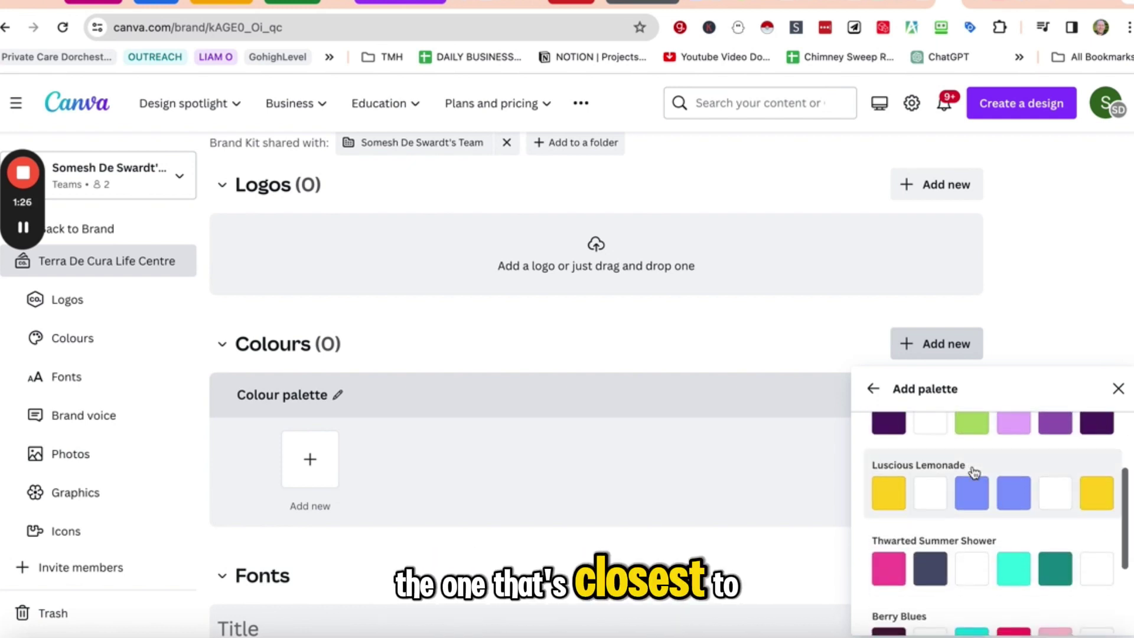
pyautogui.scroll(-1, 974, 472)
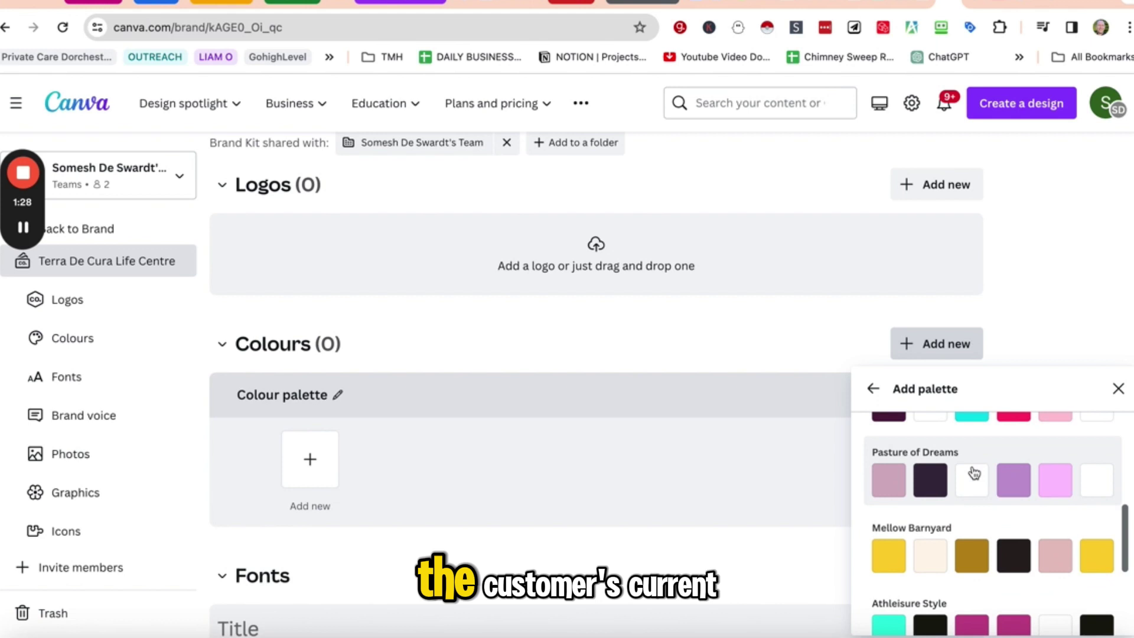
pyautogui.scroll(-3, 975, 473)
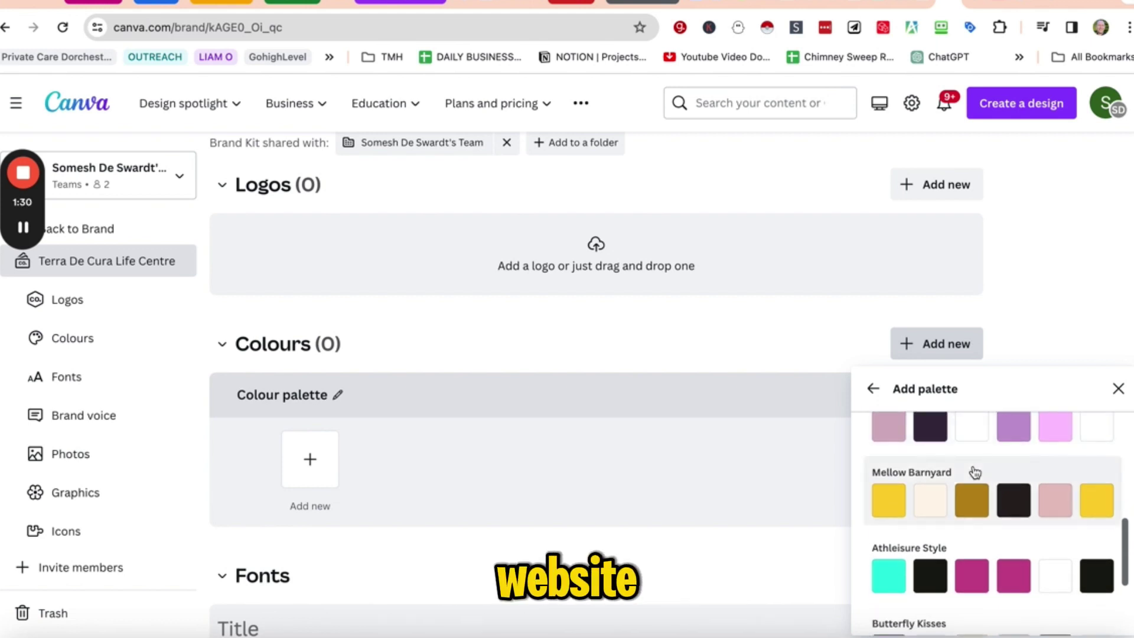
pyautogui.scroll(-5, 975, 473)
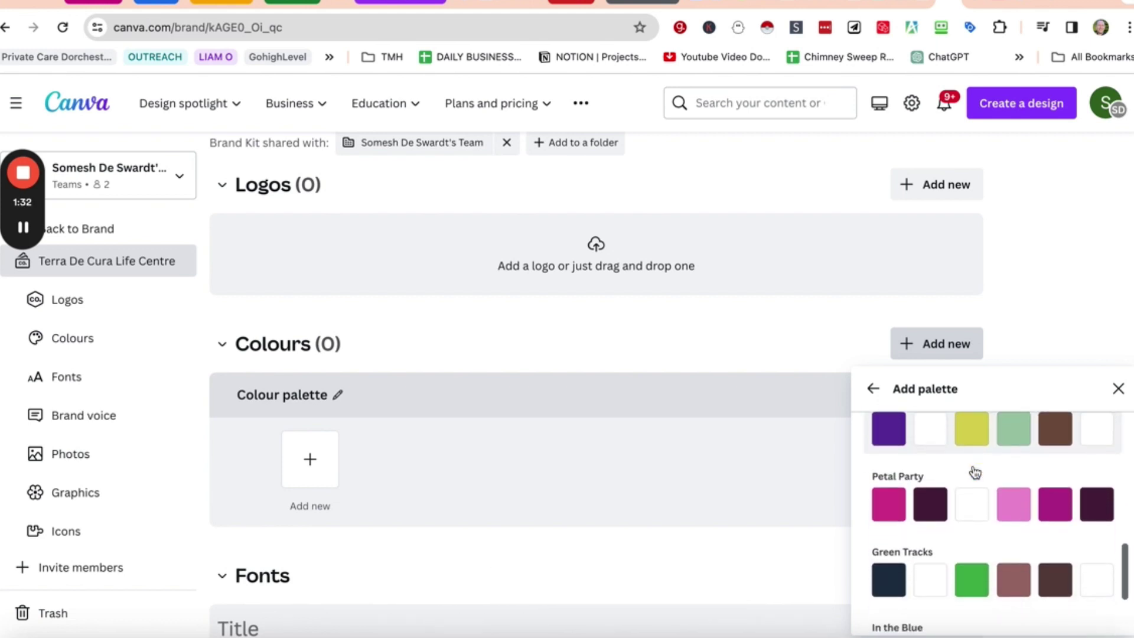
pyautogui.scroll(-9, 975, 472)
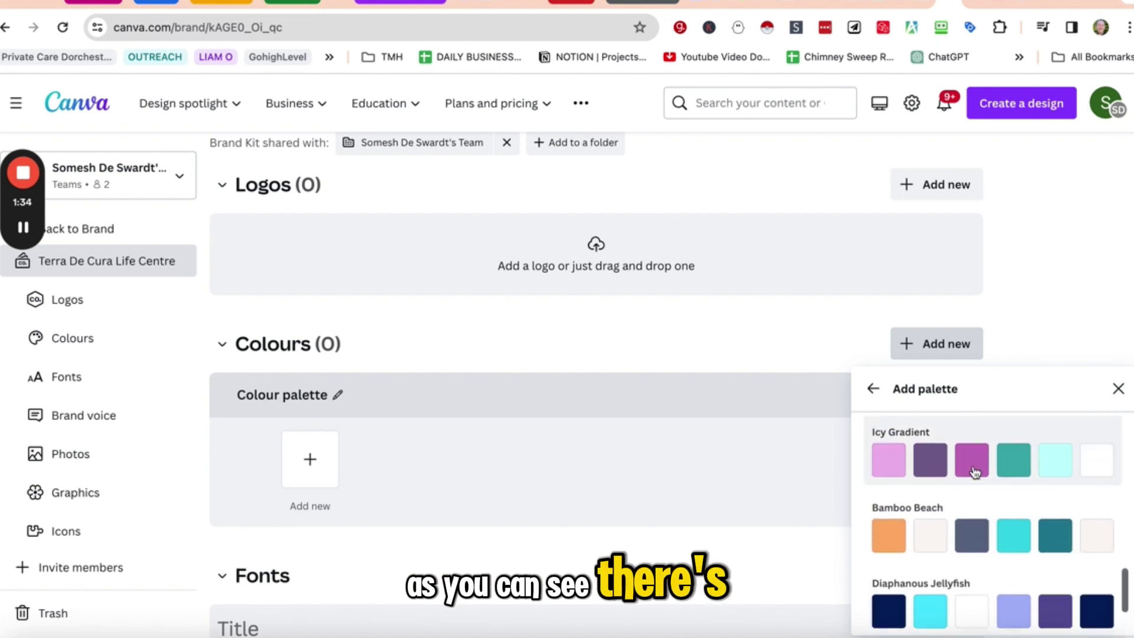
pyautogui.scroll(-8, 975, 472)
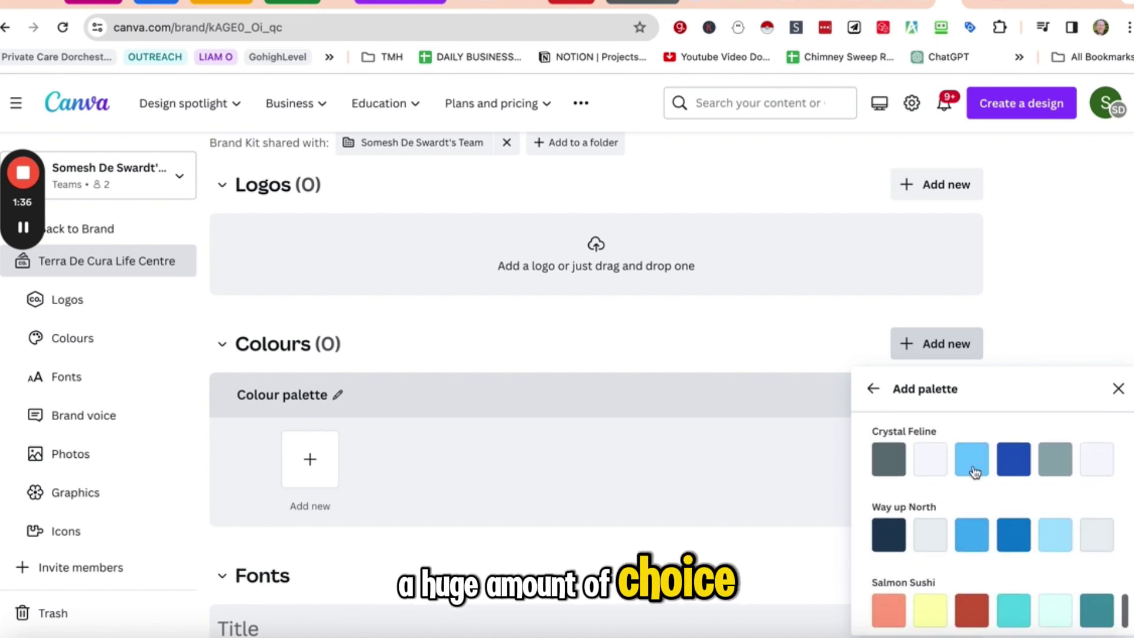
pyautogui.scroll(-6, 975, 471)
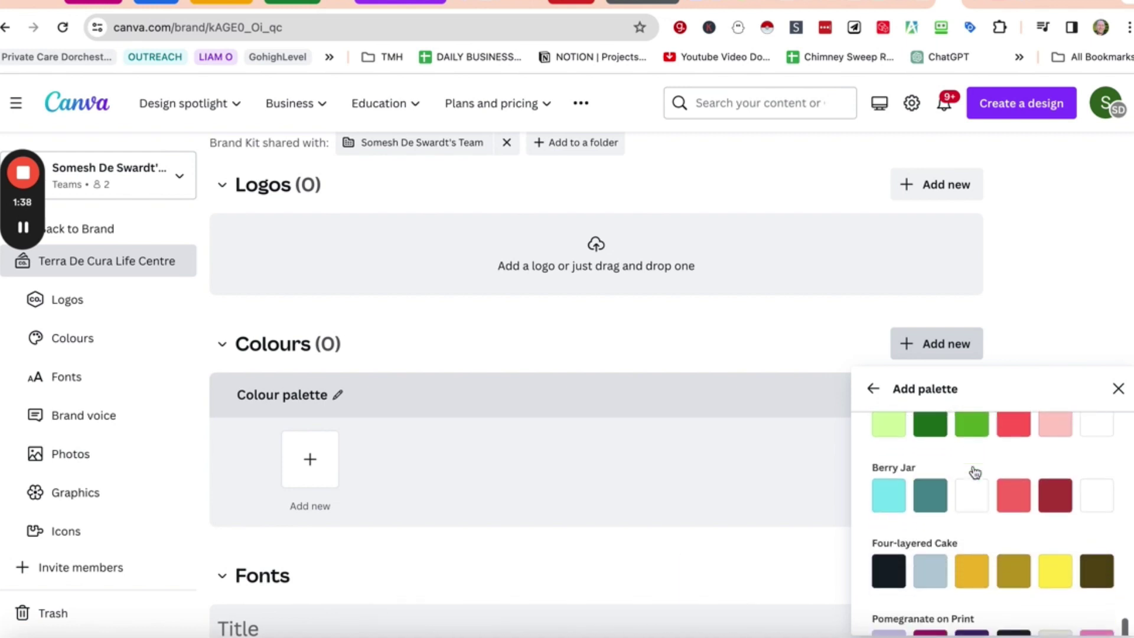
pyautogui.scroll(-3, 975, 472)
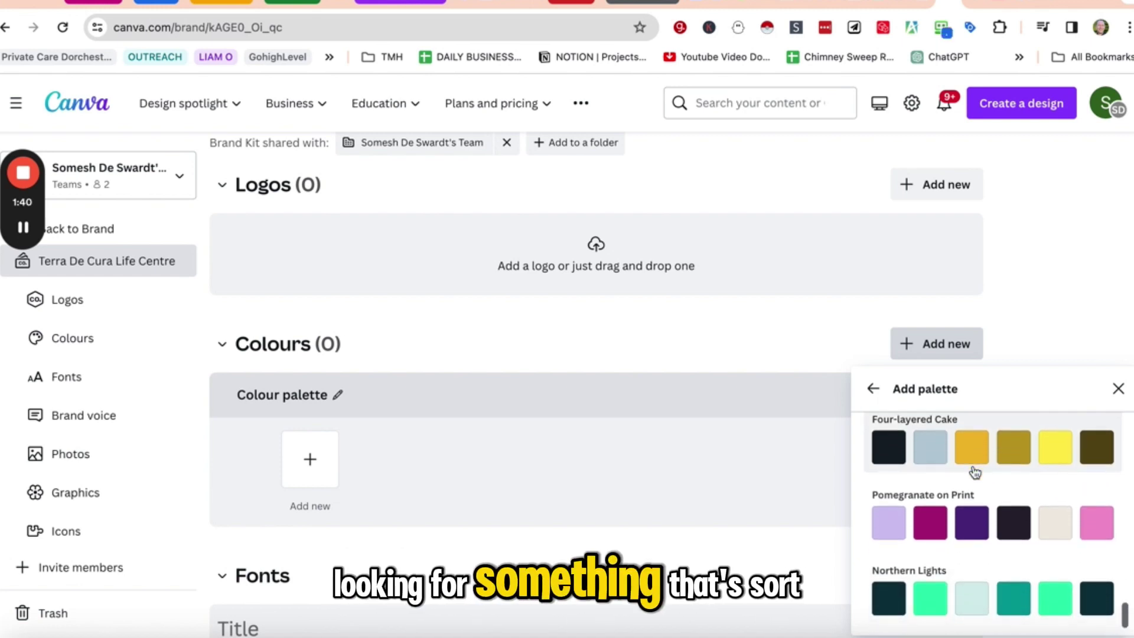
pyautogui.scroll(1, 975, 471)
pyautogui.scroll(2, 975, 471)
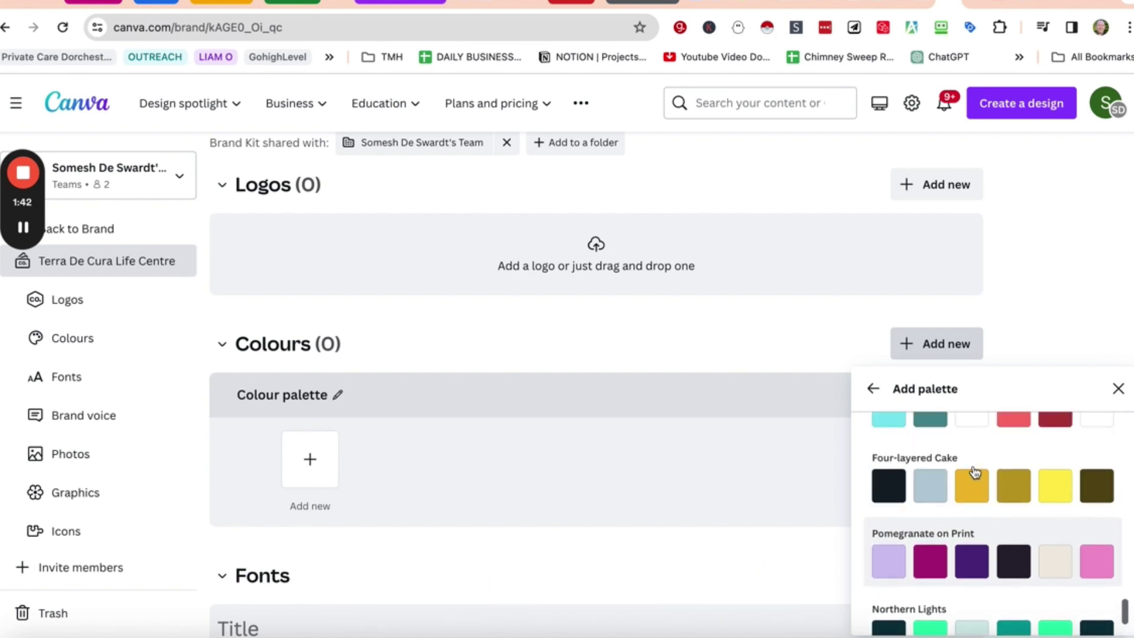
pyautogui.scroll(-1, 975, 471)
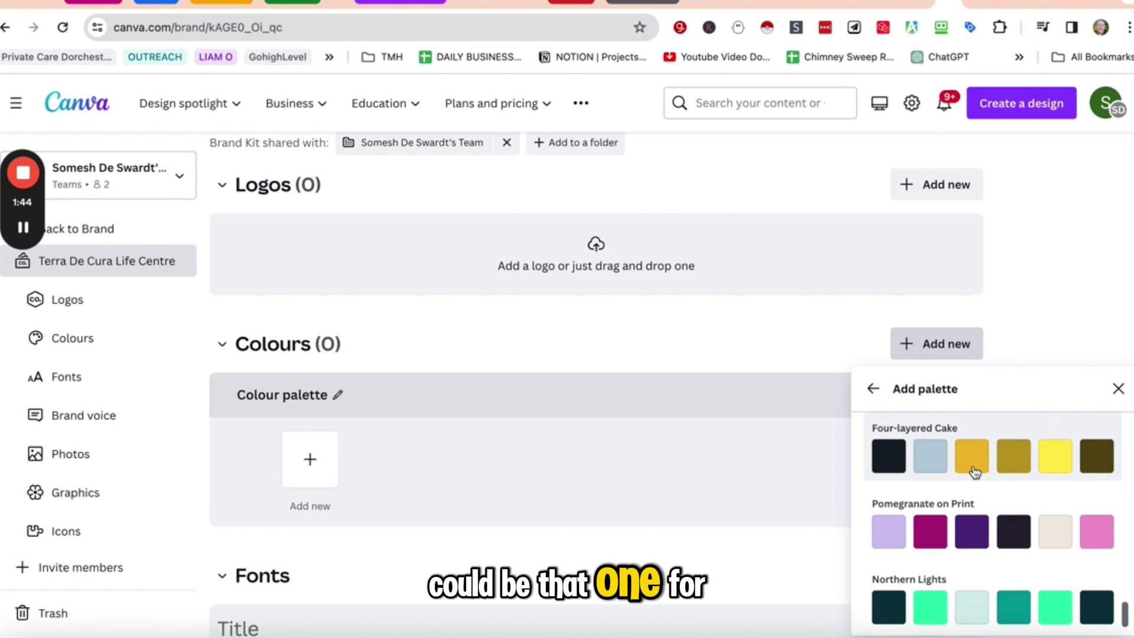
pyautogui.scroll(-3, 975, 472)
pyautogui.scroll(-3, 975, 471)
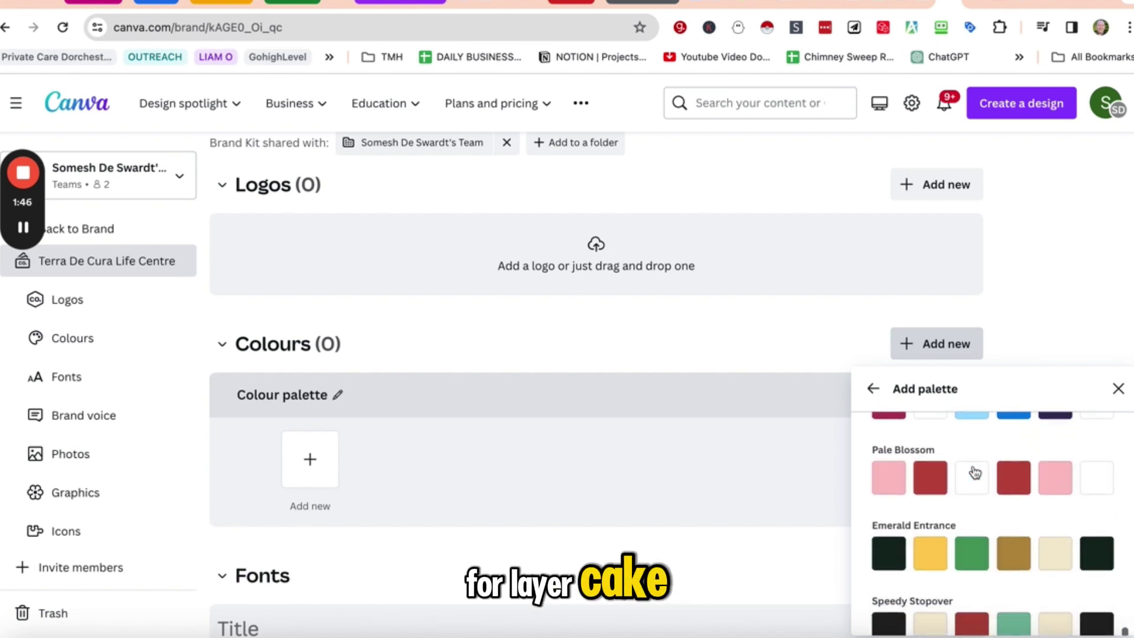
pyautogui.scroll(3, 975, 472)
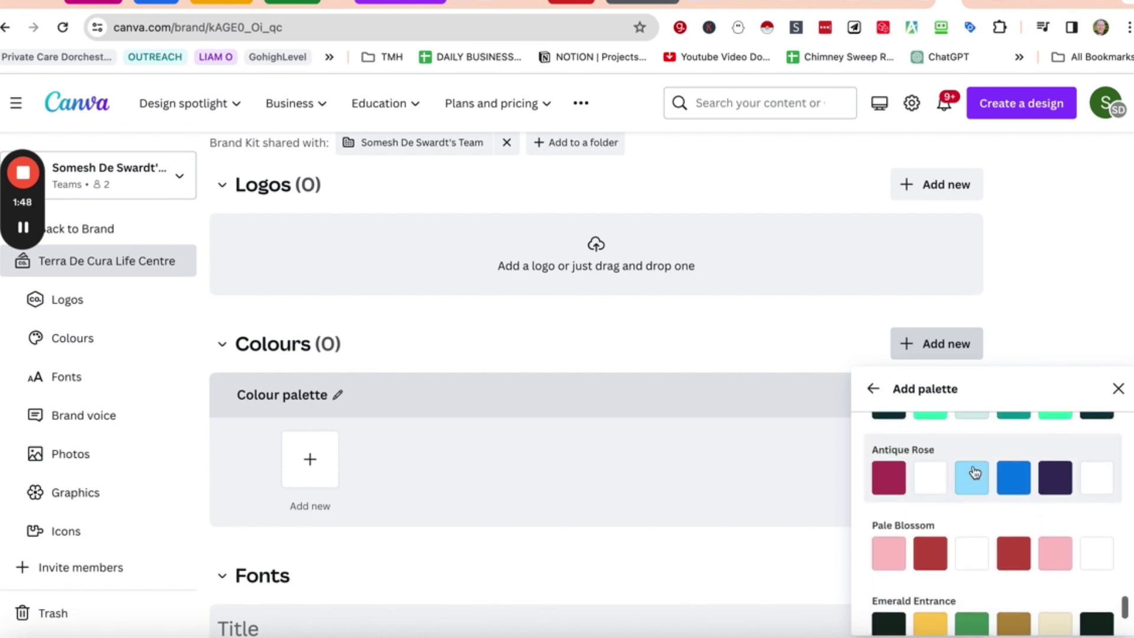
pyautogui.scroll(-1, 975, 472)
pyautogui.scroll(-2, 975, 471)
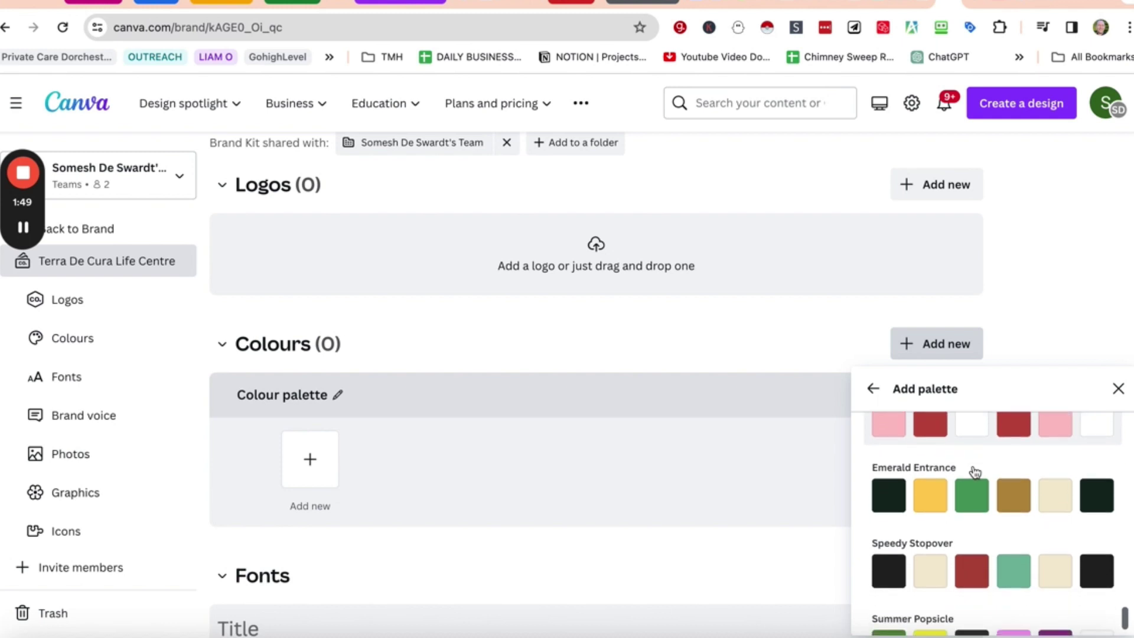
pyautogui.scroll(-1, 975, 471)
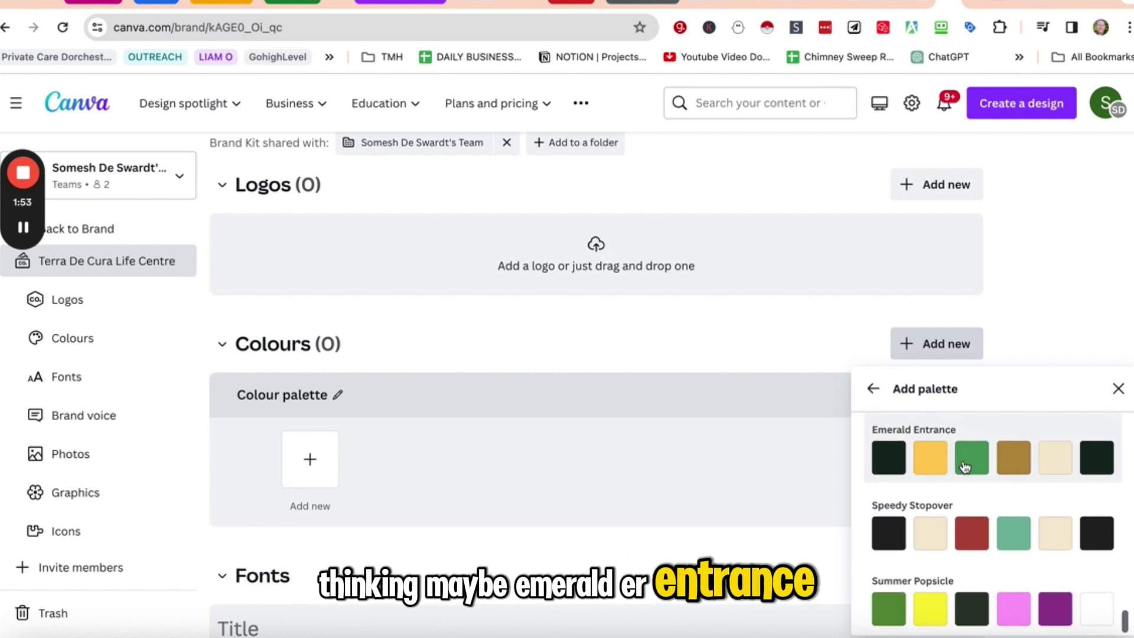
pyautogui.click(961, 469)
# Step: Scroll down to read the Emerald Entrance hex codes, such as #122620 and #ffcc53
pyautogui.scroll(-2, 825, 471)
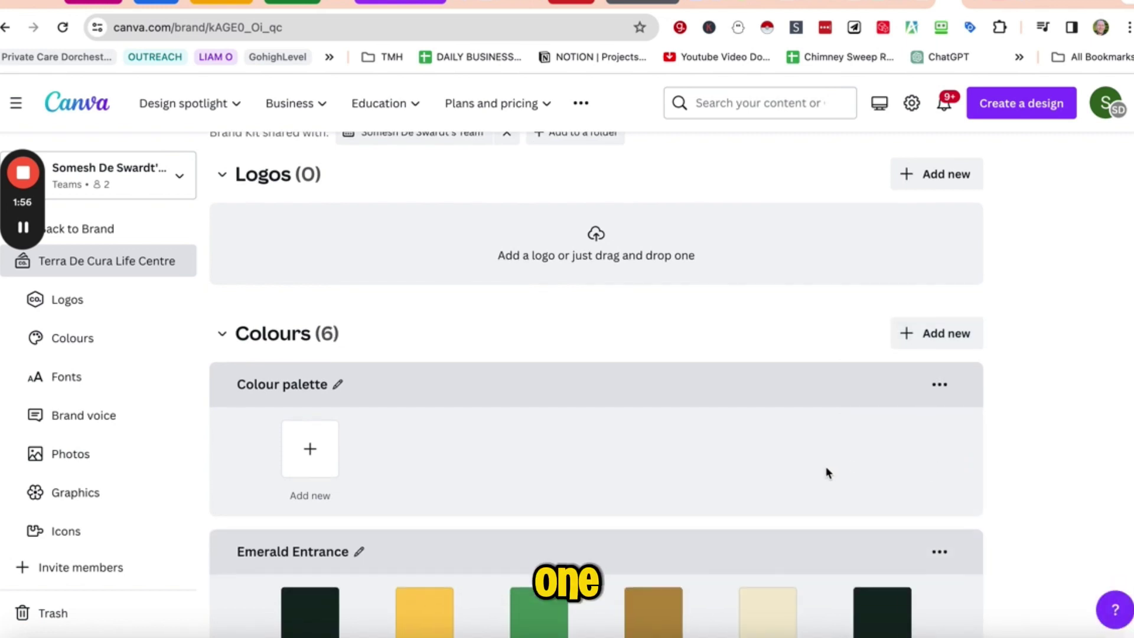
pyautogui.scroll(-1, 827, 471)
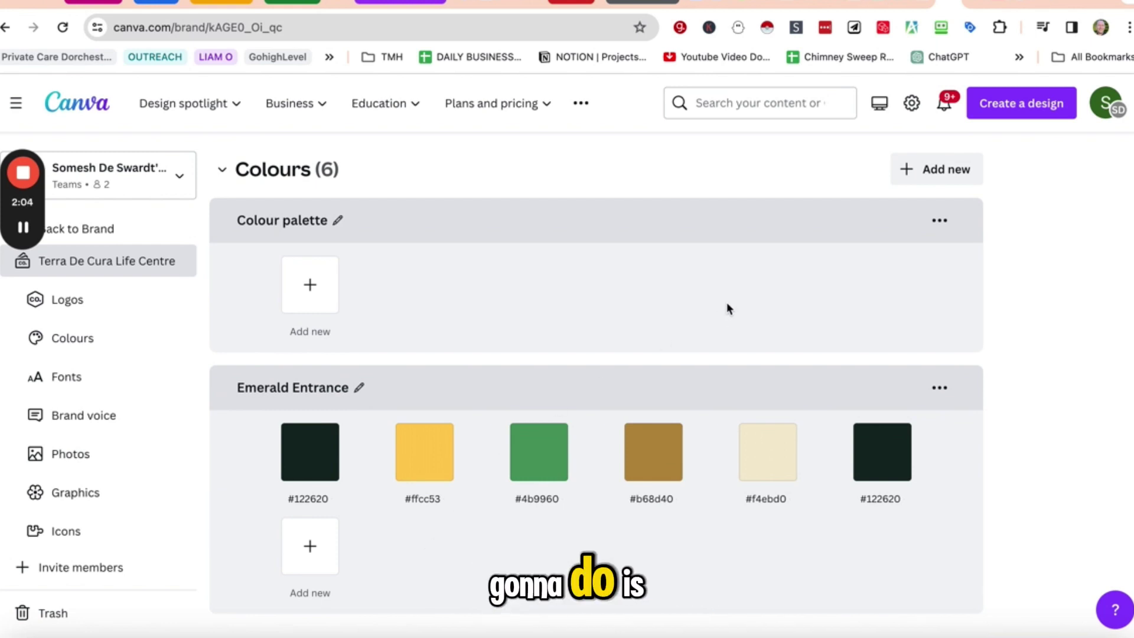
pyautogui.scroll(-1, 719, 305)
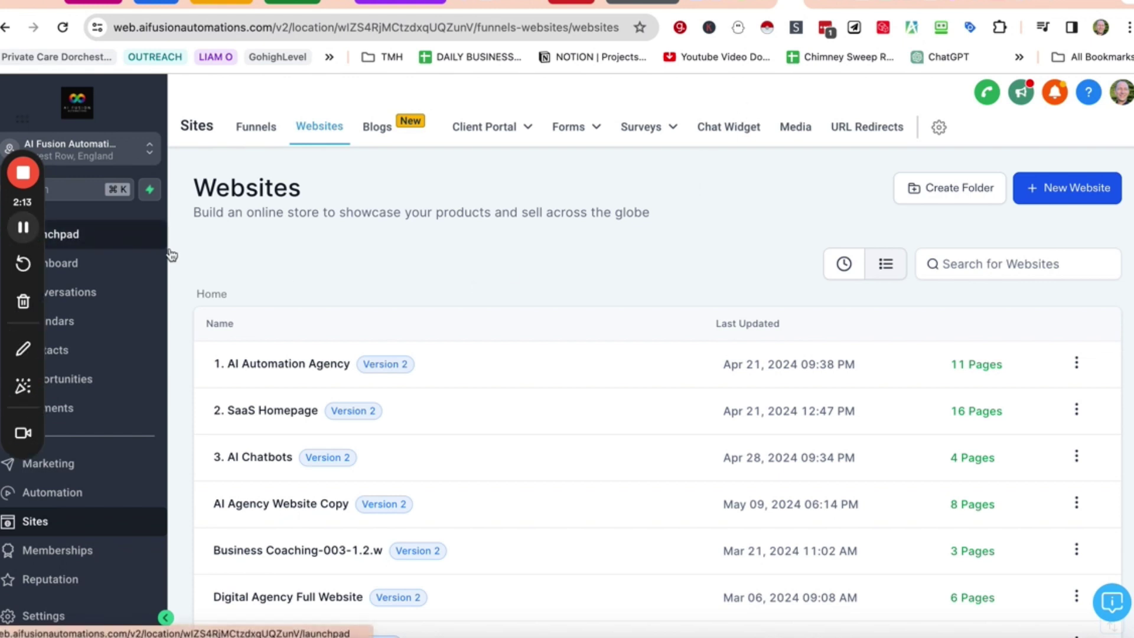
# Step: In Finder's Downloads folder, select both downloaded WhatsApp logo images
pyautogui.press('super+Tab')
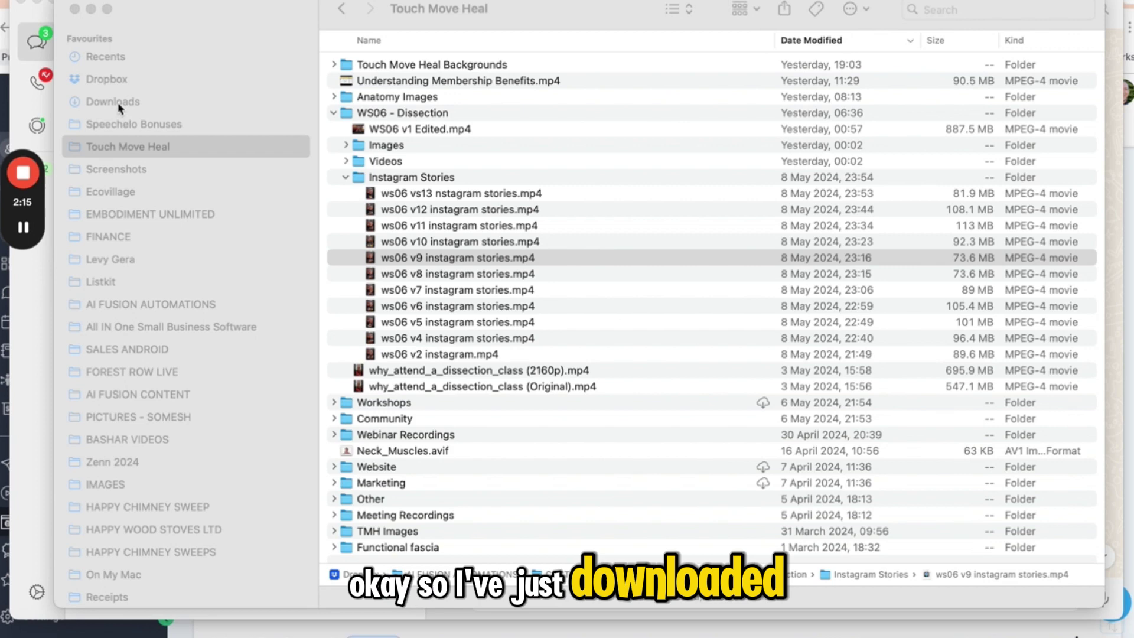
pyautogui.click(143, 92)
pyautogui.click(130, 99)
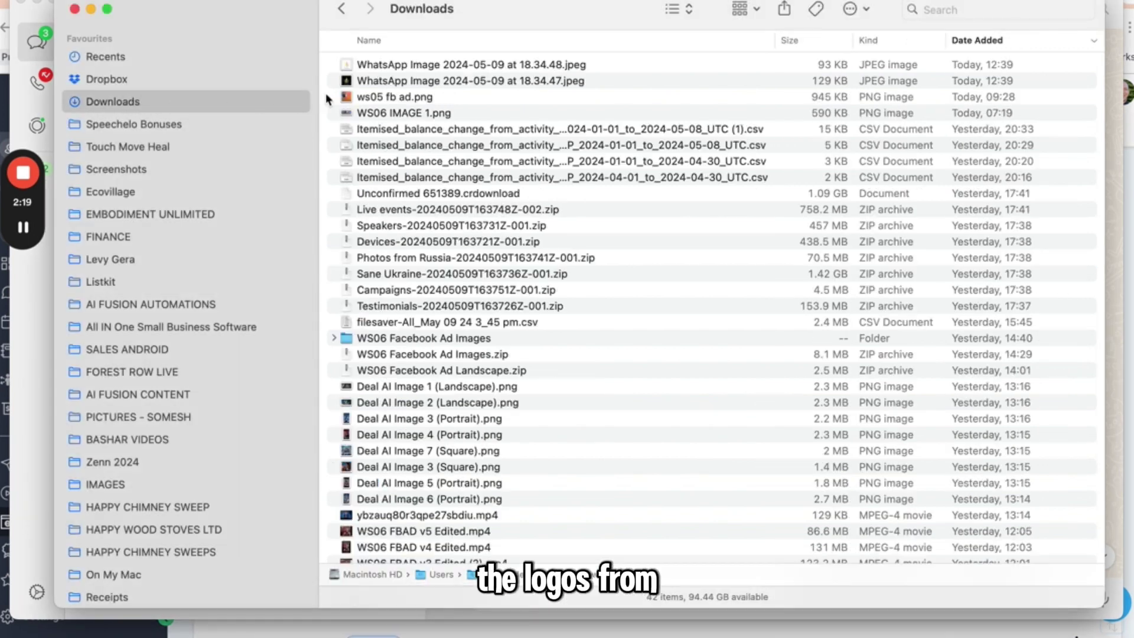
pyautogui.click(396, 67)
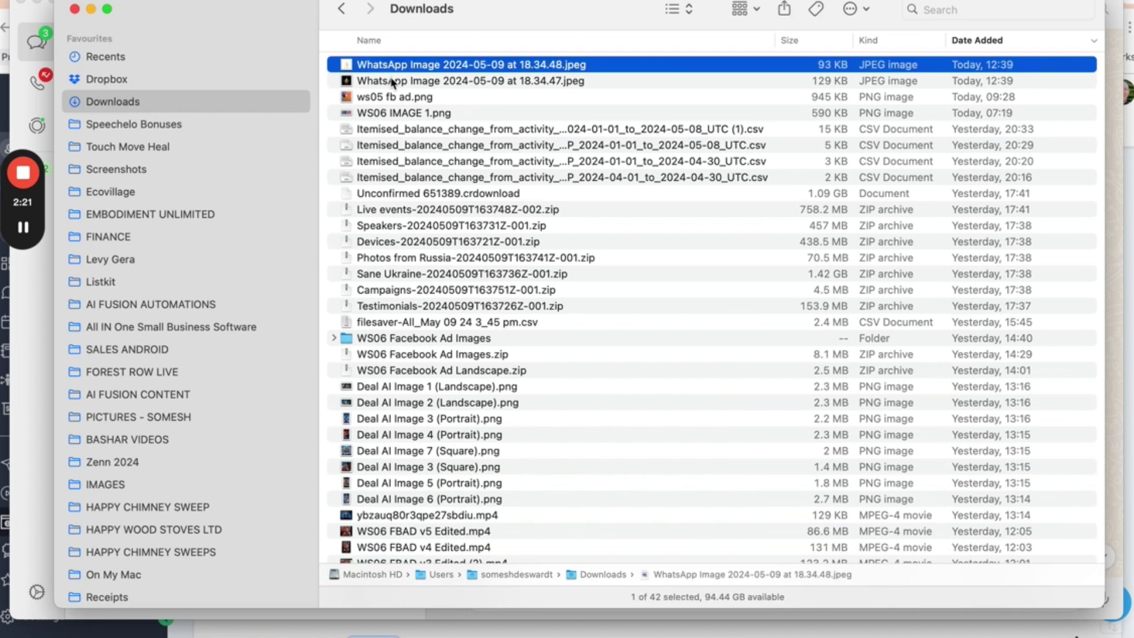
pyautogui.keyDown('shift'); pyautogui.click(392, 81); pyautogui.keyUp('shift')
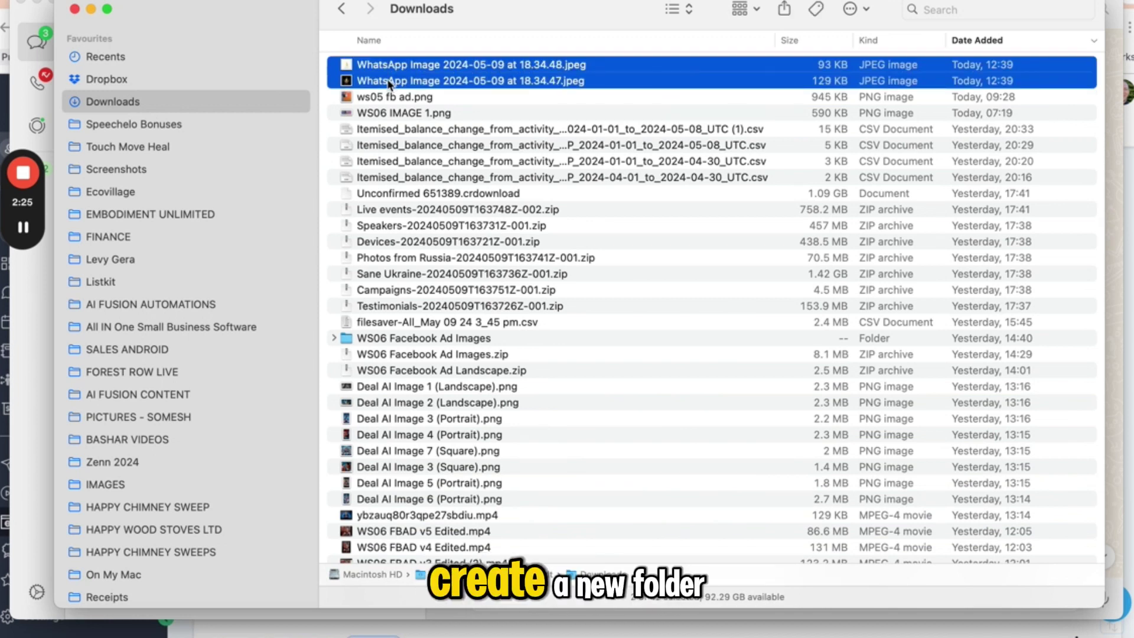
pyautogui.moveTo(22, 218)
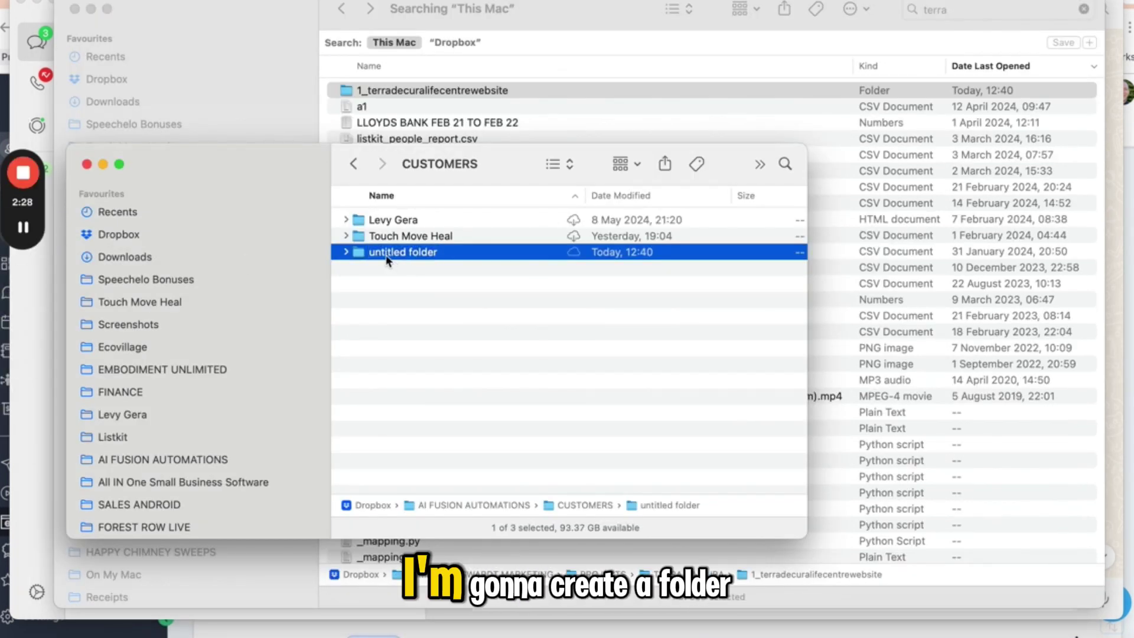
# Step: Rename the untitled folder to 'Terra De Cura Life Centre'
pyautogui.press('Return')
pyautogui.write('Terra')
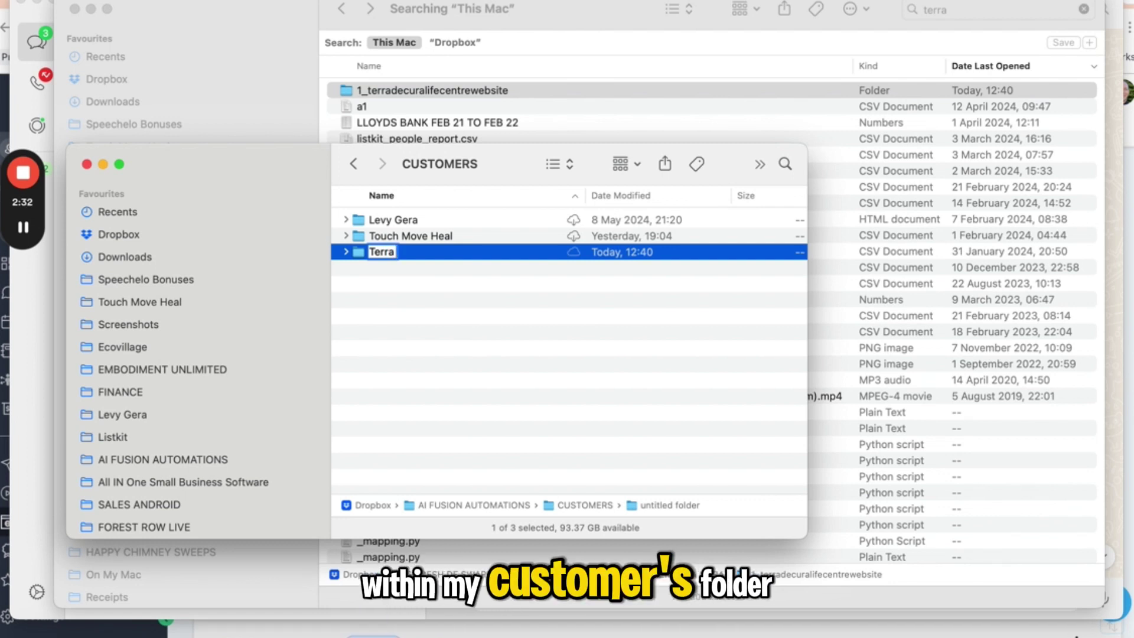
pyautogui.write(' De Cura Life')
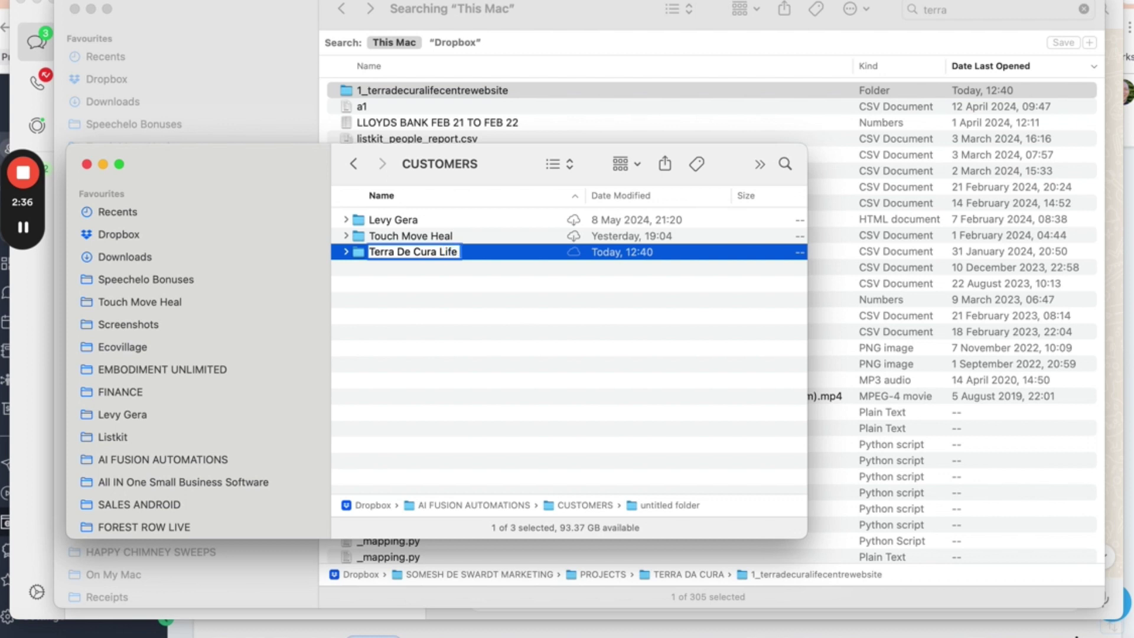
pyautogui.write(' Centre')
pyautogui.press('Return')
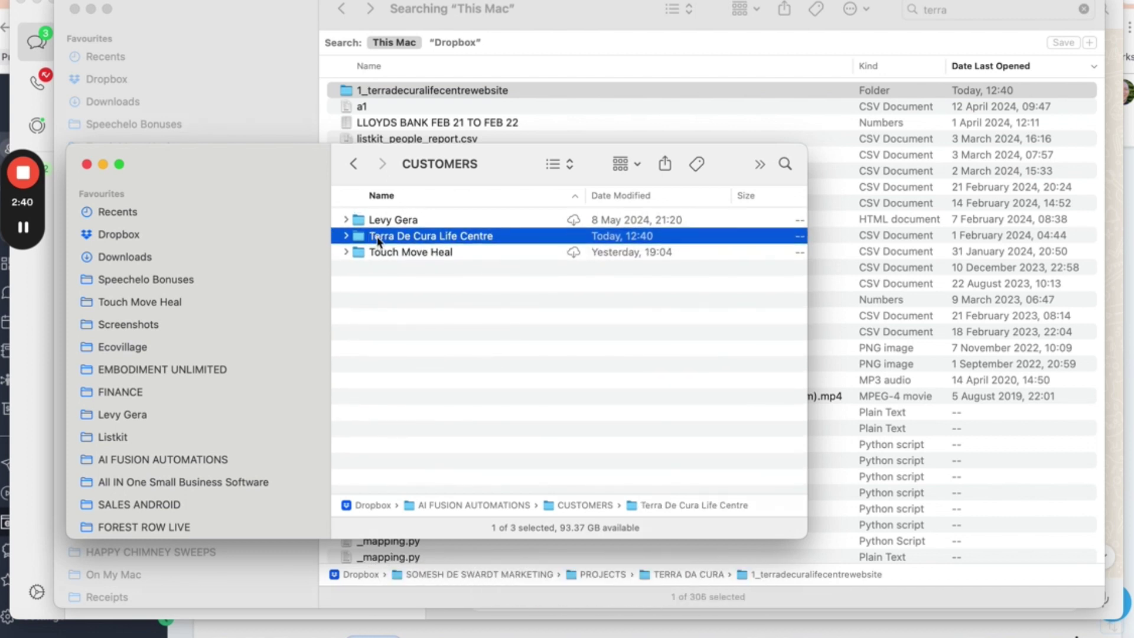
# Step: Pin the Terra De Cura Life Centre folder to Favourites below Downloads, then return to the browser
pyautogui.doubleClick(378, 236)
pyautogui.click(354, 164)
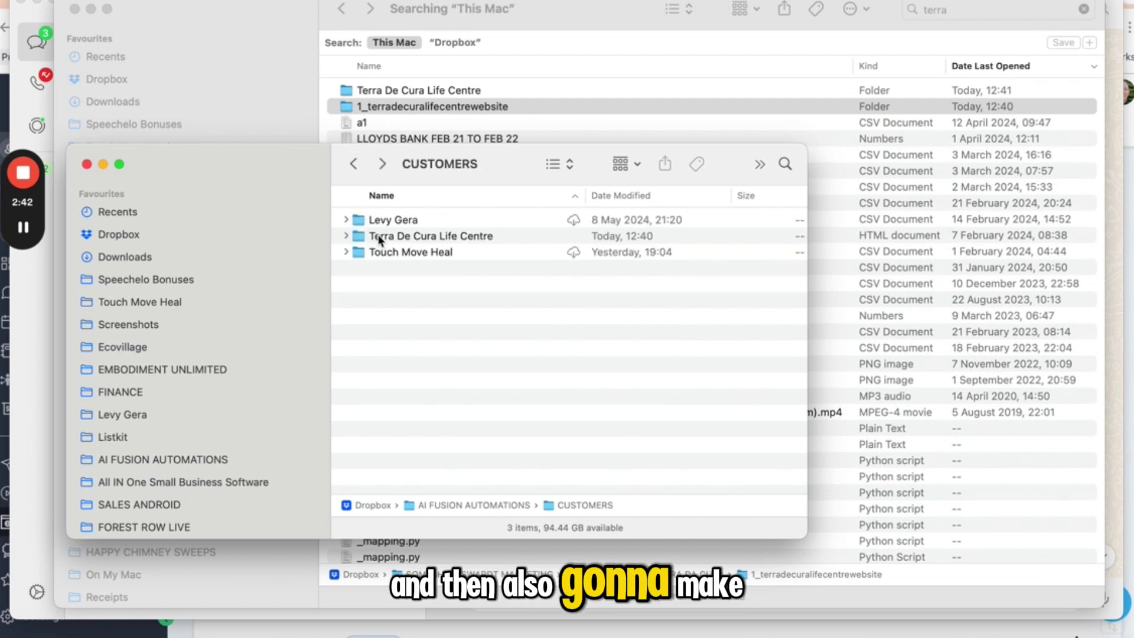
pyautogui.click(348, 238)
pyautogui.moveTo(349, 238); pyautogui.dragTo(148, 272)
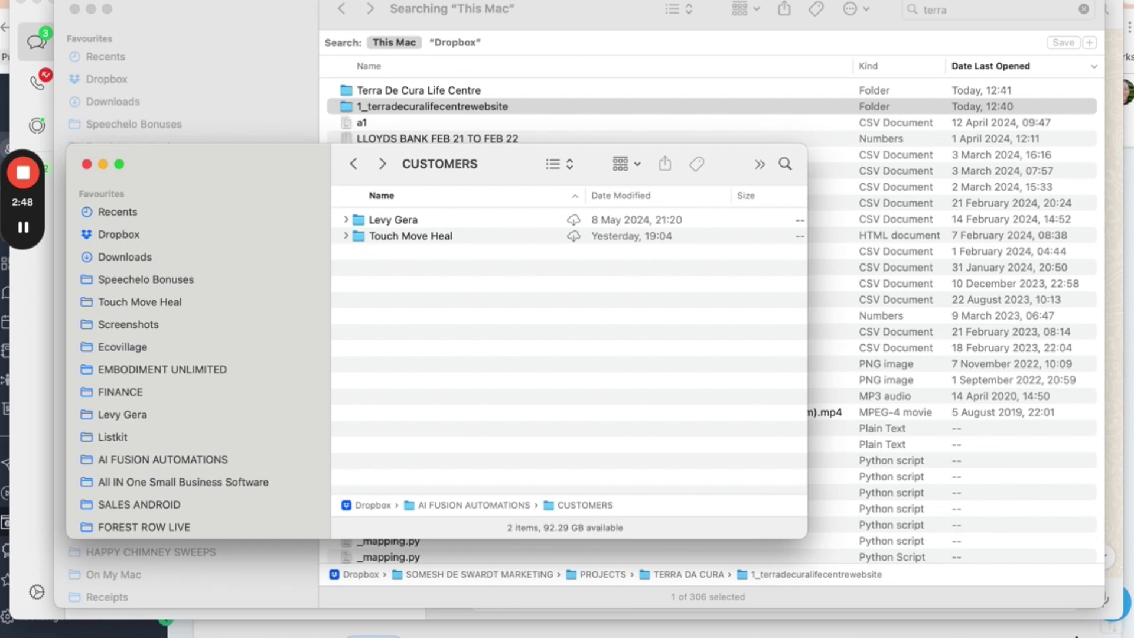
pyautogui.click(127, 1)
pyautogui.press('super+z')
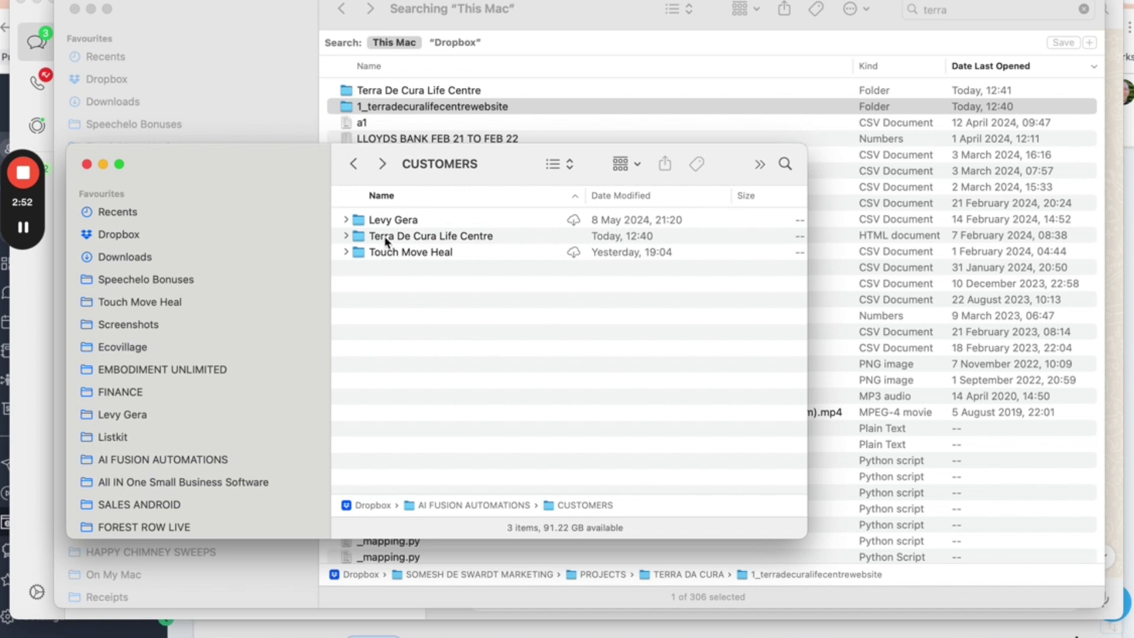
pyautogui.moveTo(385, 241); pyautogui.dragTo(320, 255)
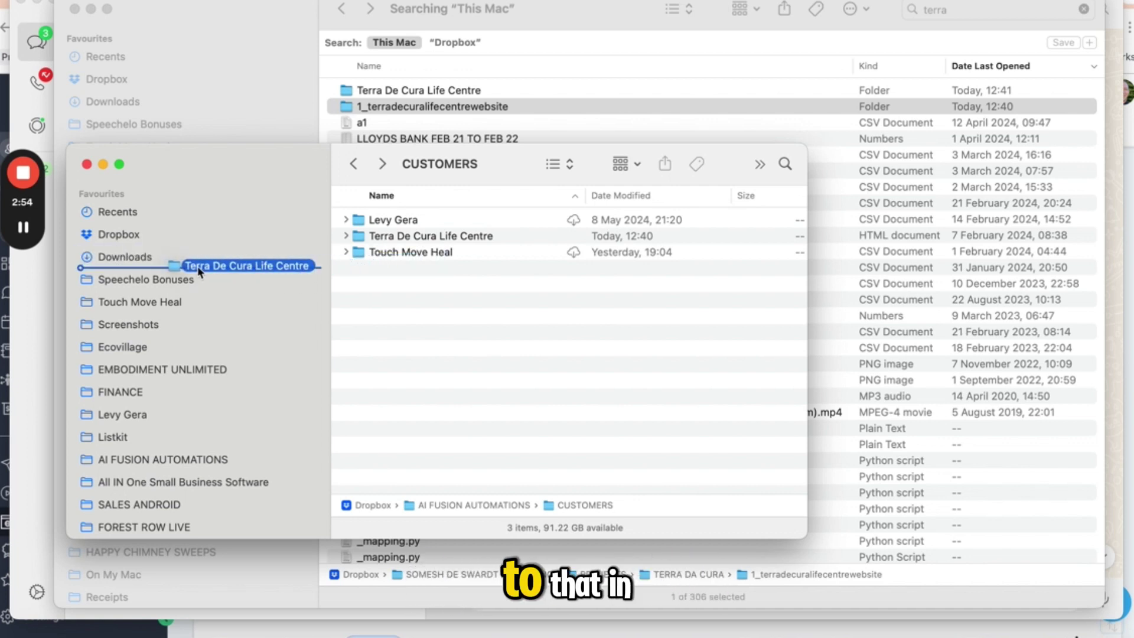
pyautogui.moveTo(198, 268); pyautogui.dragTo(157, 276)
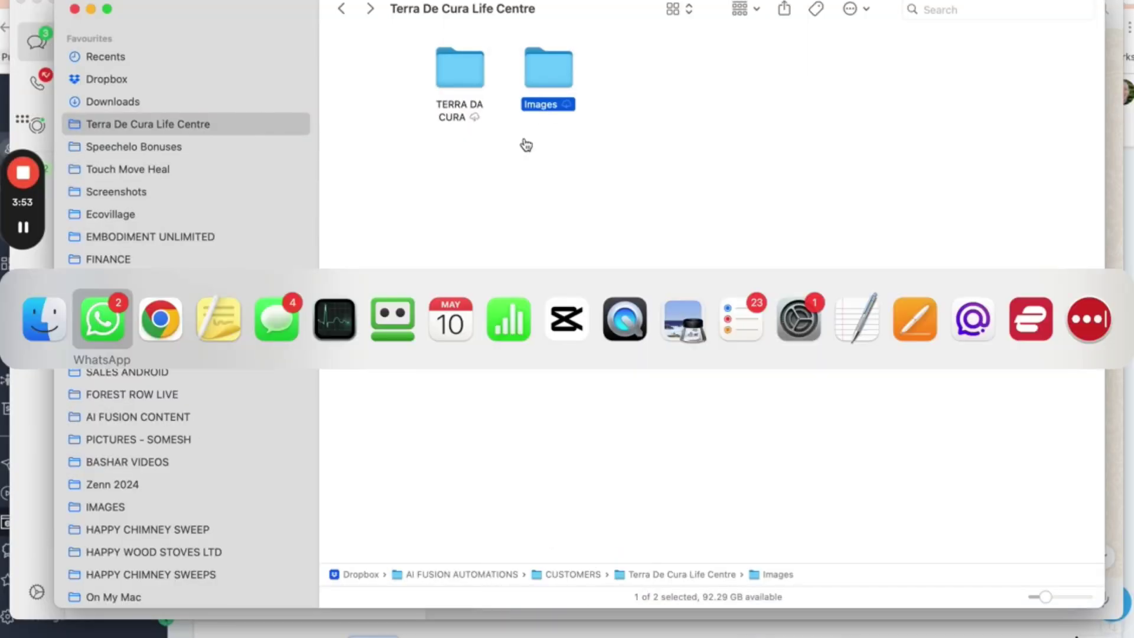
pyautogui.click(160, 317)
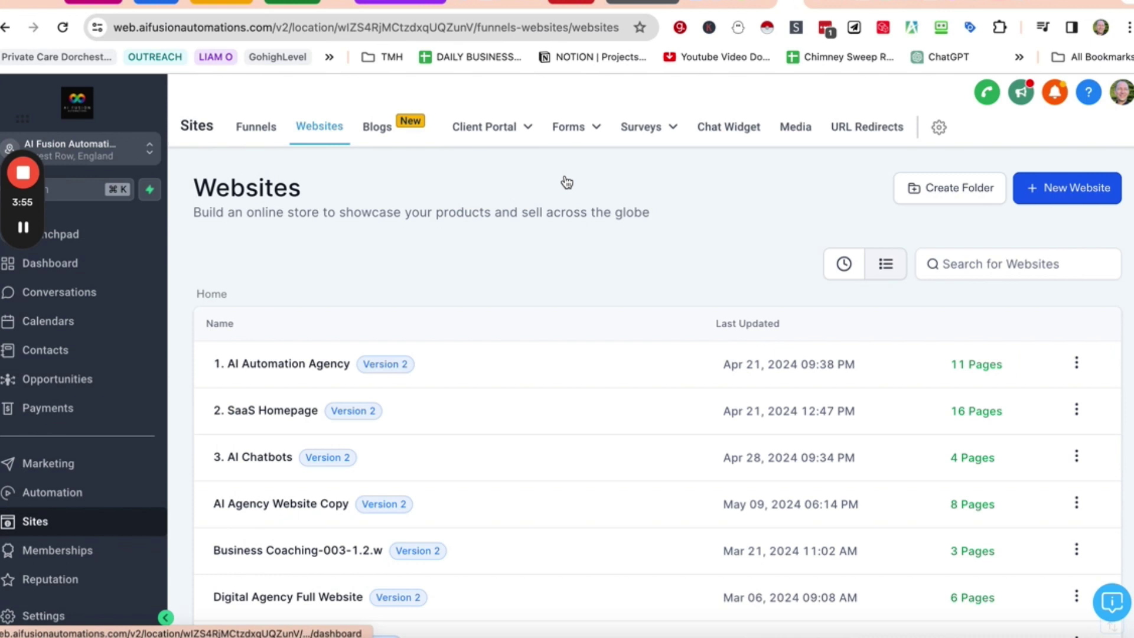
# Step: Scroll the GoHighLevel sub-account list to find the Terra De Cura Life Centre sub-account
pyautogui.click(151, 151)
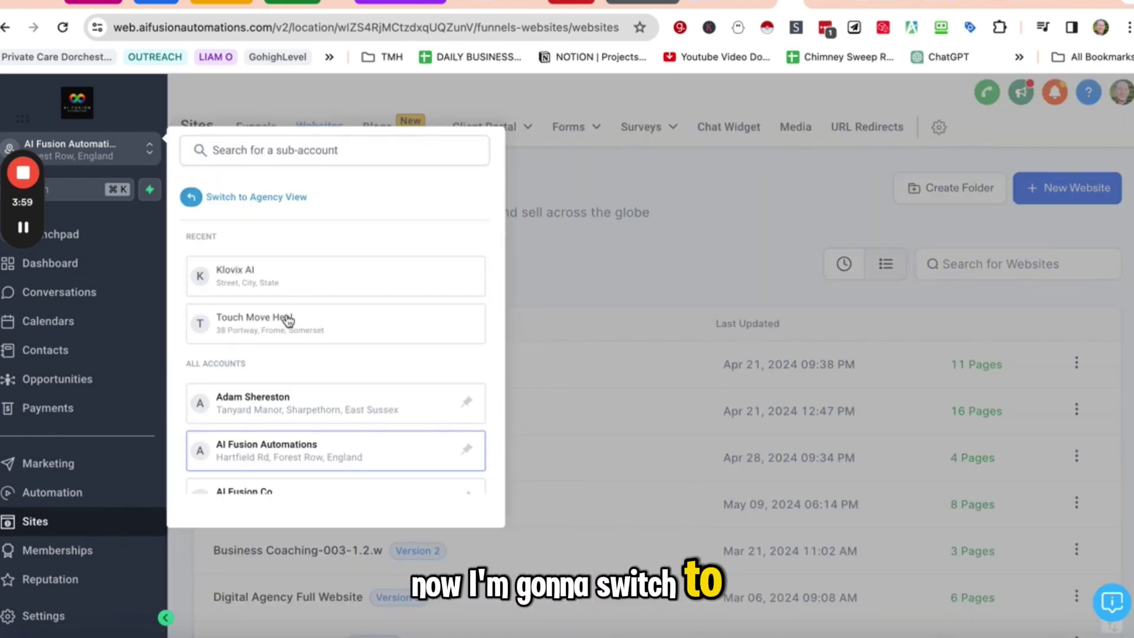
pyautogui.scroll(-4, 293, 319)
pyautogui.scroll(-5, 292, 320)
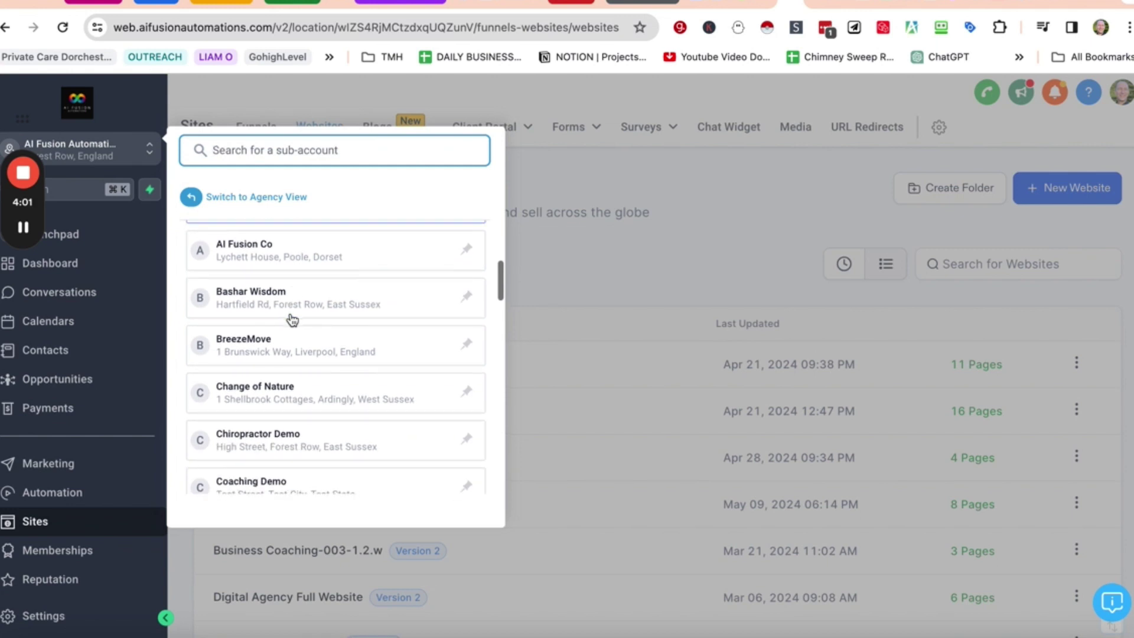
pyautogui.scroll(-8, 292, 320)
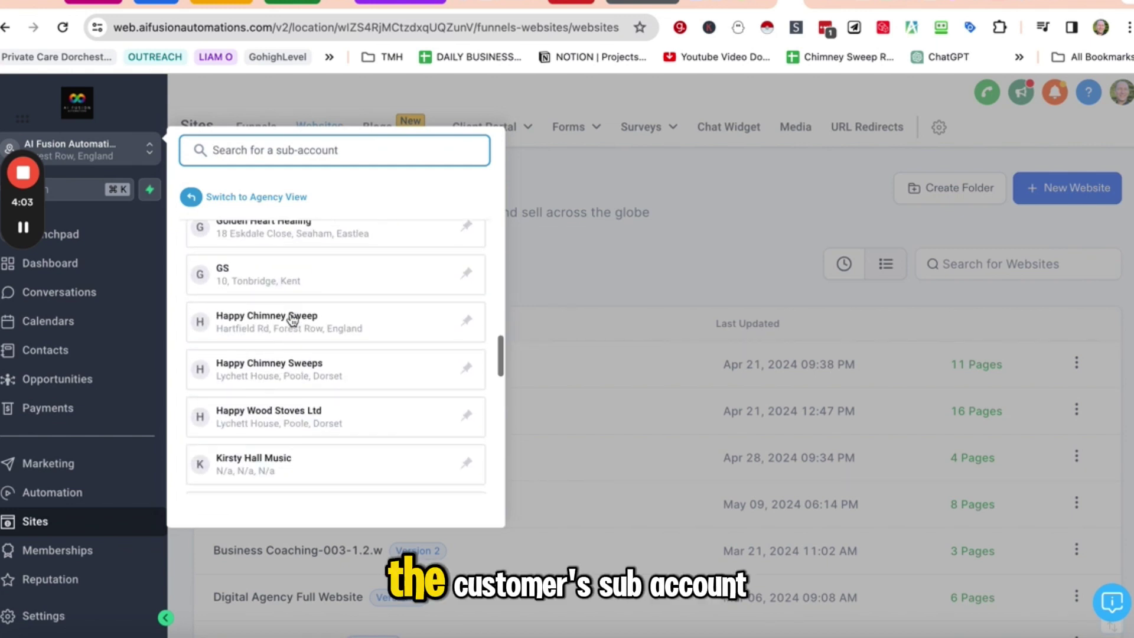
pyautogui.scroll(-7, 292, 319)
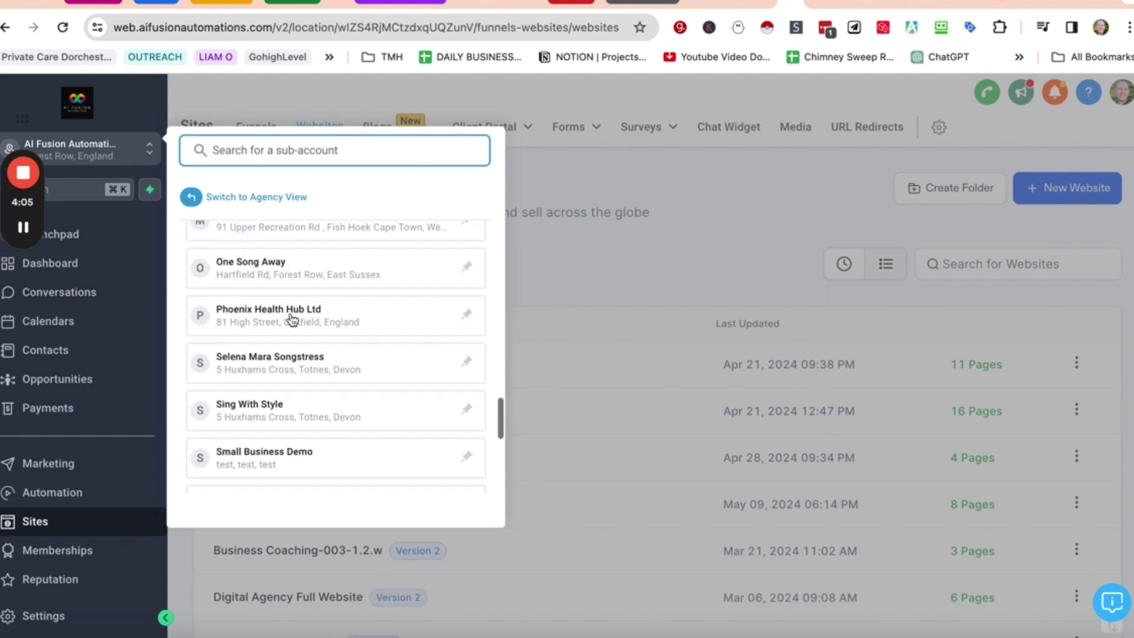
pyautogui.press('Escape')
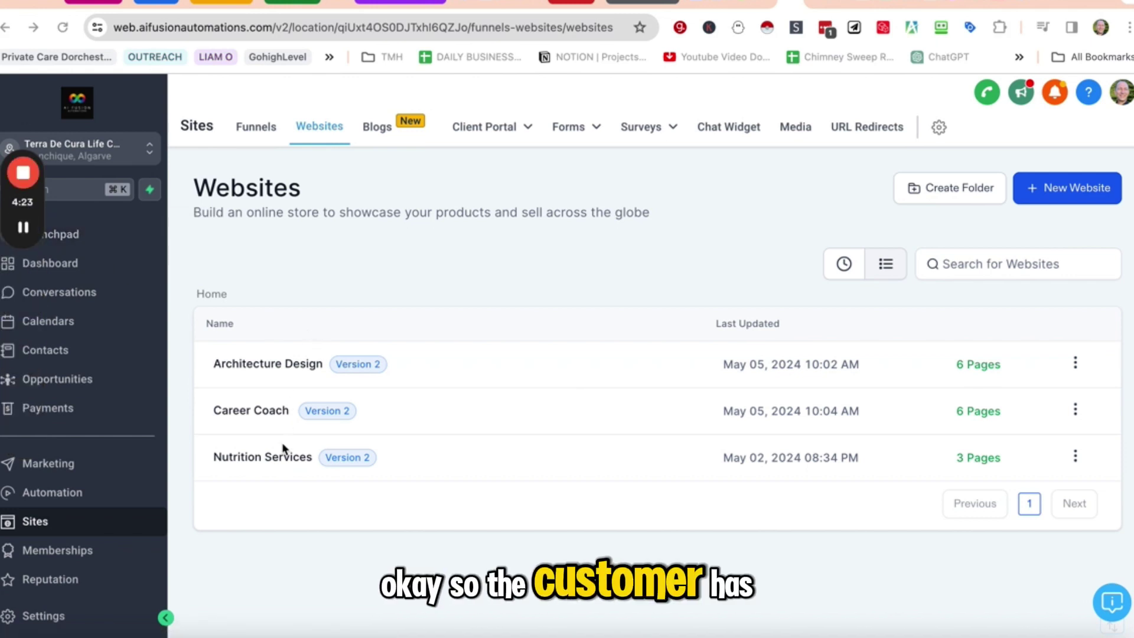
# Step: Open the Nutrition Services website, check its domain settings, then go back to its pages list
pyautogui.click(286, 459)
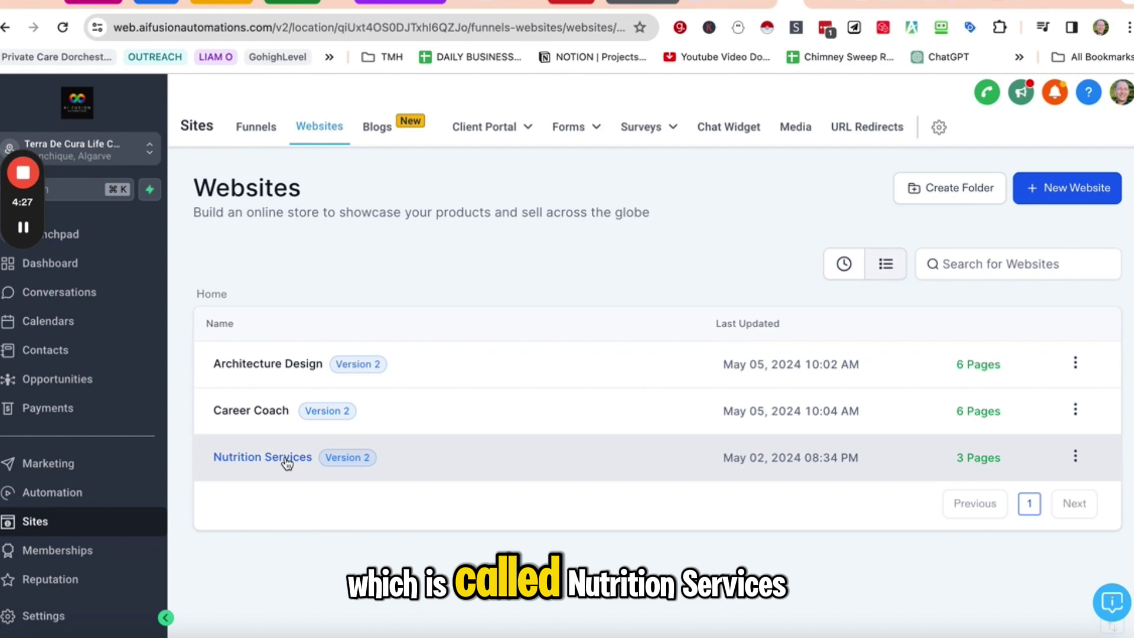
pyautogui.click(287, 458)
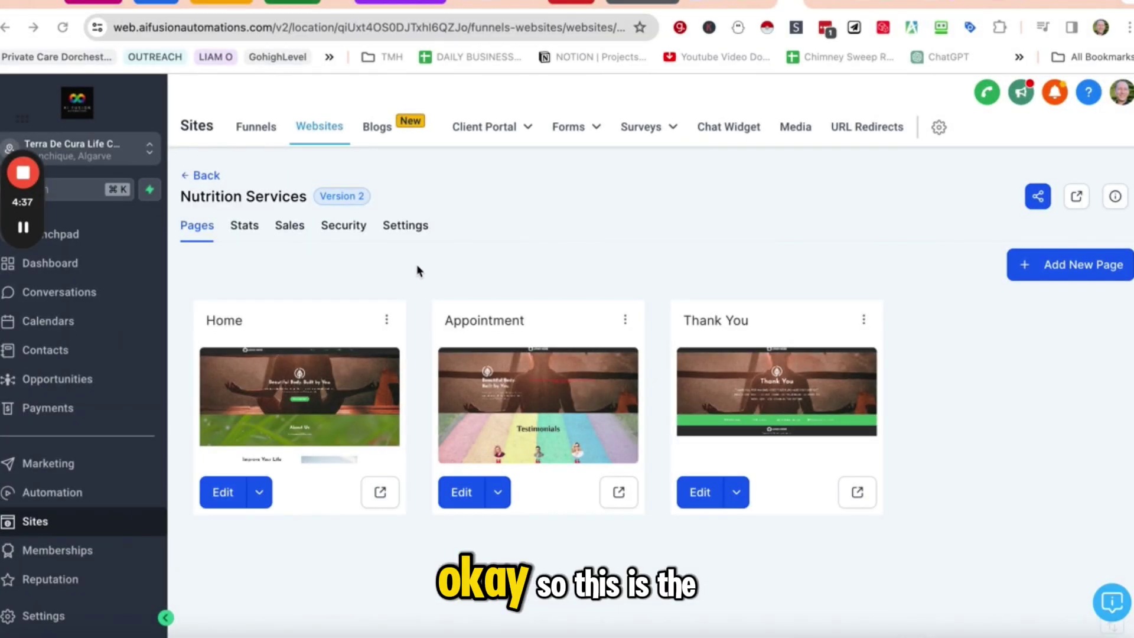
pyautogui.click(397, 232)
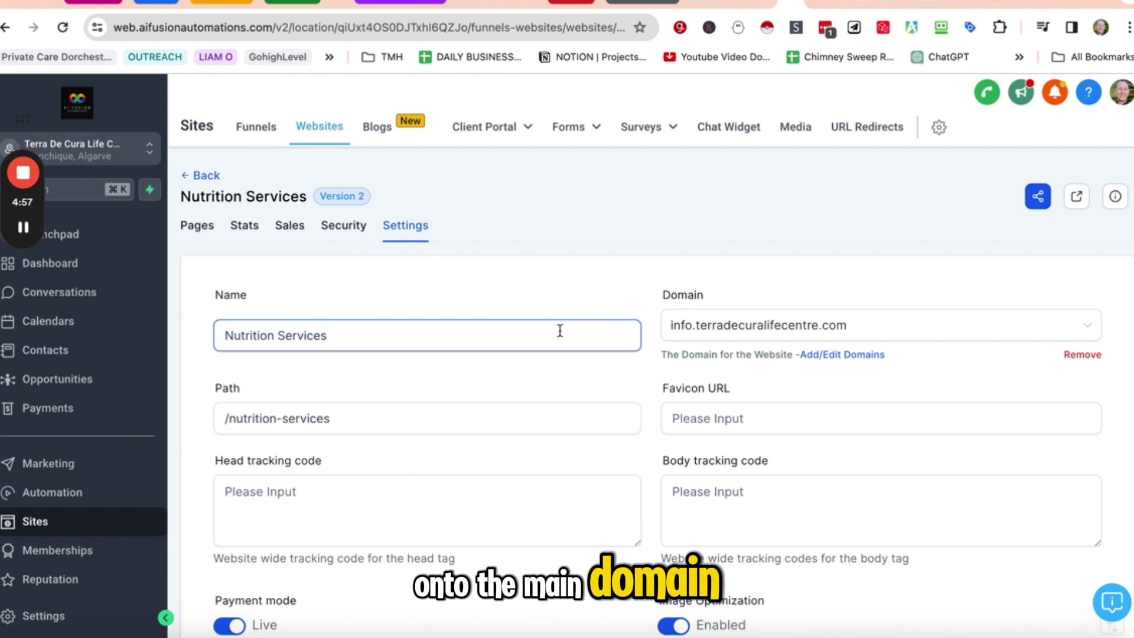
pyautogui.click(200, 228)
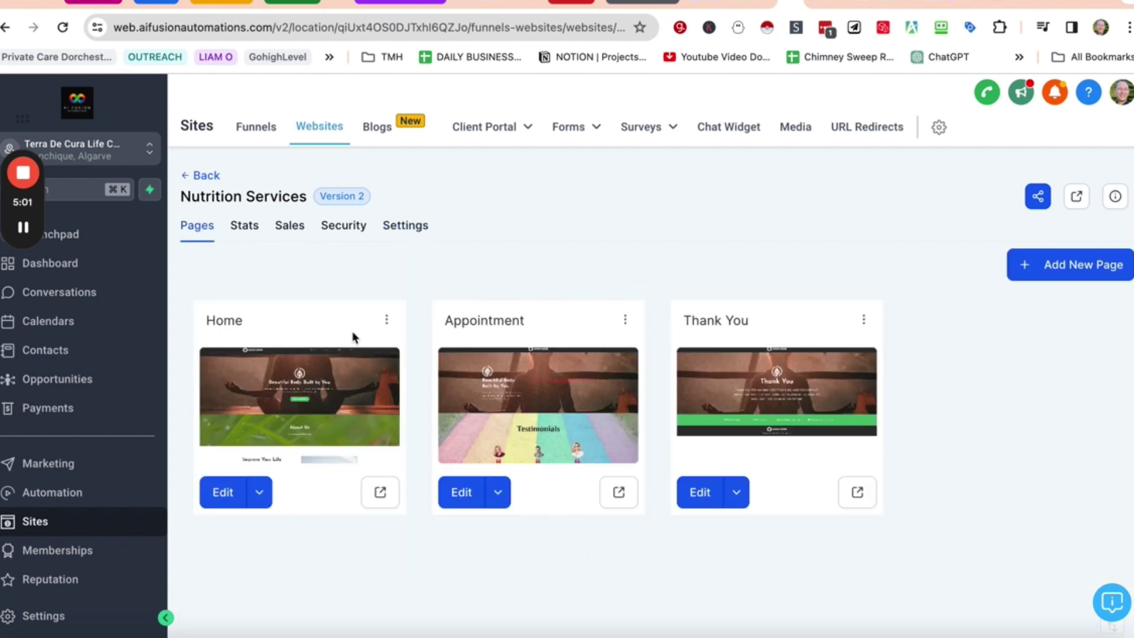
# Step: Open the Home page in the builder and start a custom colour for the section background
pyautogui.click(263, 492)
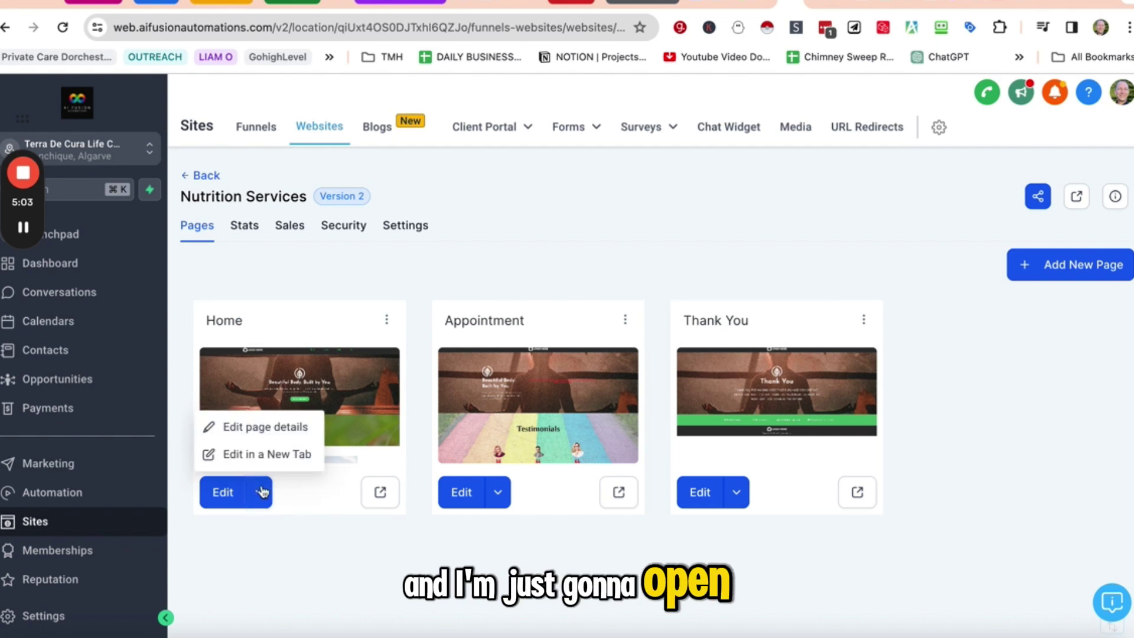
pyautogui.click(264, 459)
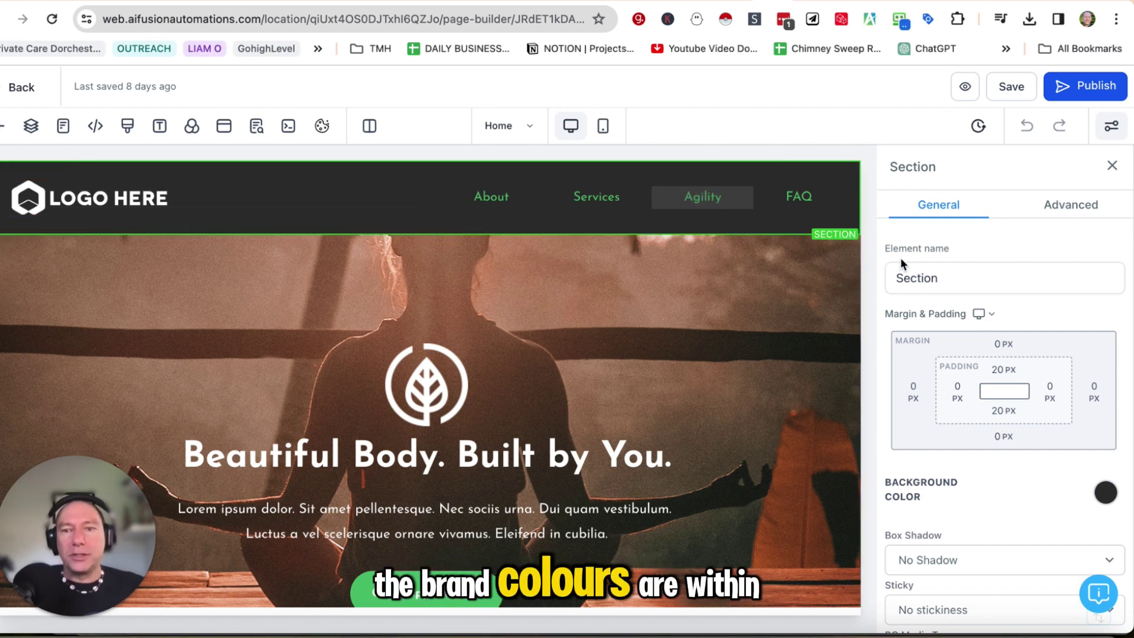
pyautogui.click(1105, 495)
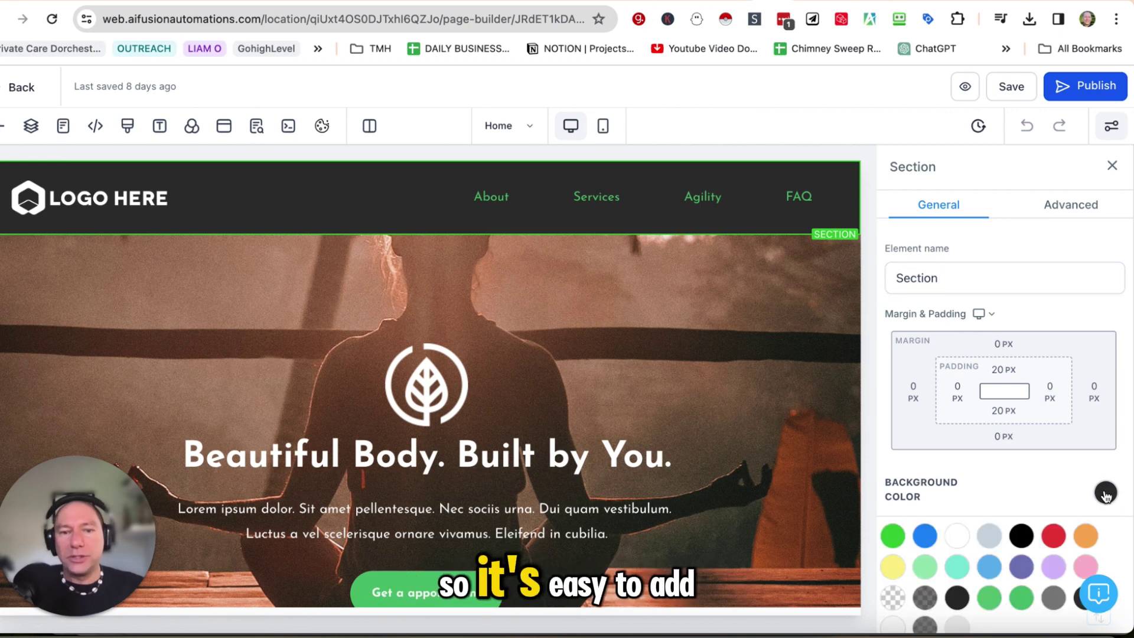
pyautogui.scroll(-4, 1046, 487)
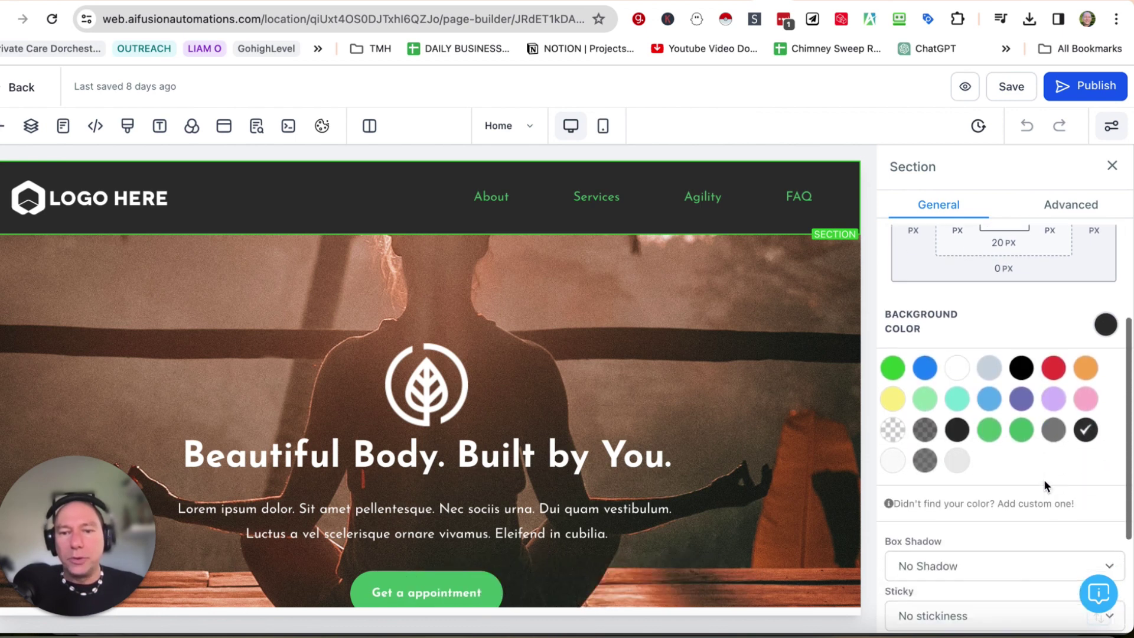
pyautogui.scroll(2, 1044, 480)
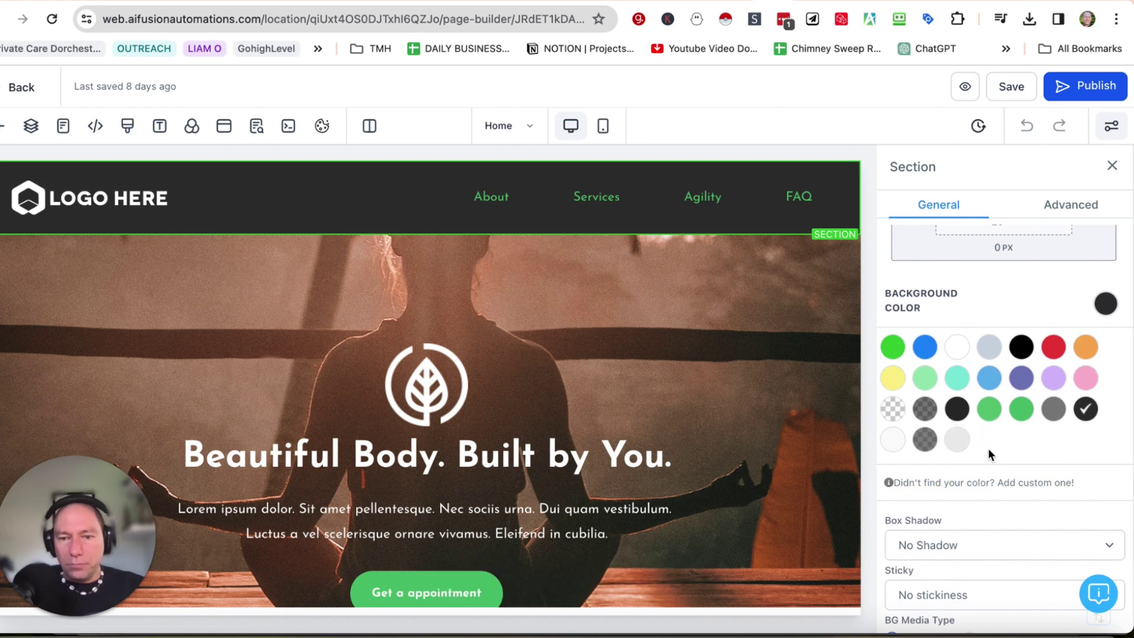
pyautogui.scroll(-1, 998, 458)
pyautogui.click(1001, 467)
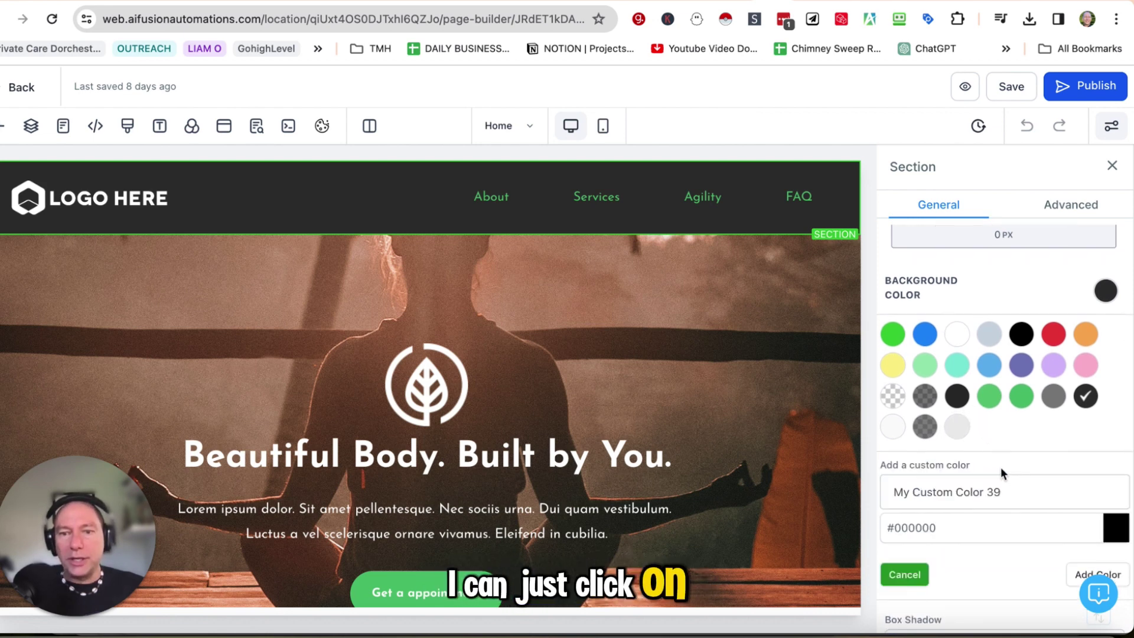
pyautogui.scroll(-2, 1000, 465)
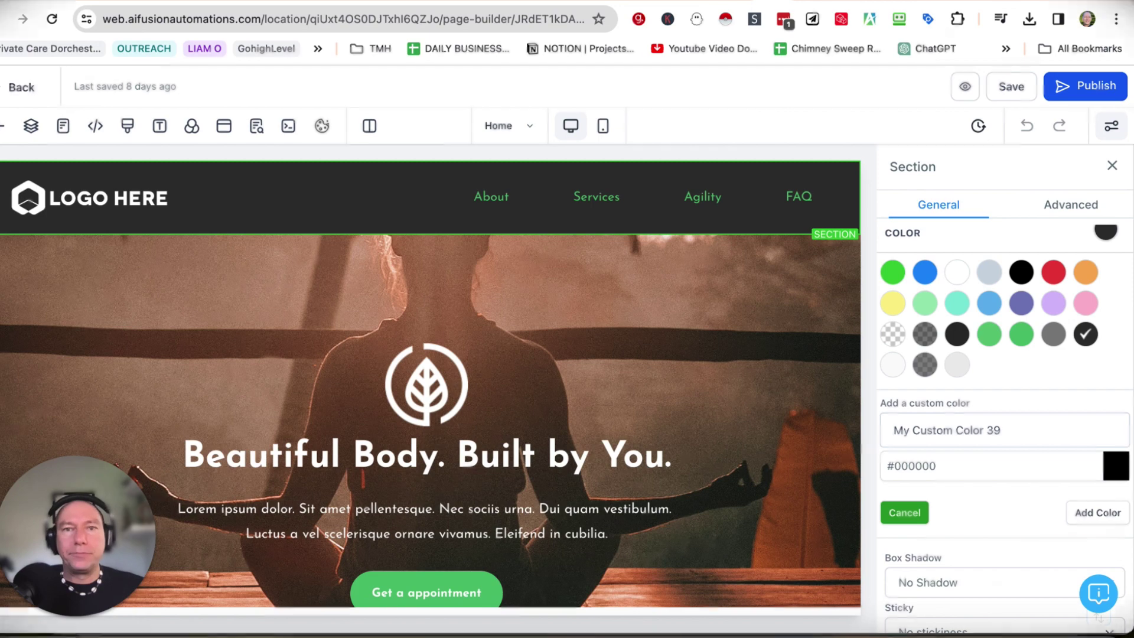
# Step: Copy the first Emerald Entrance hex code, #122620, from the Canva brand kit
pyautogui.click(867, 4)
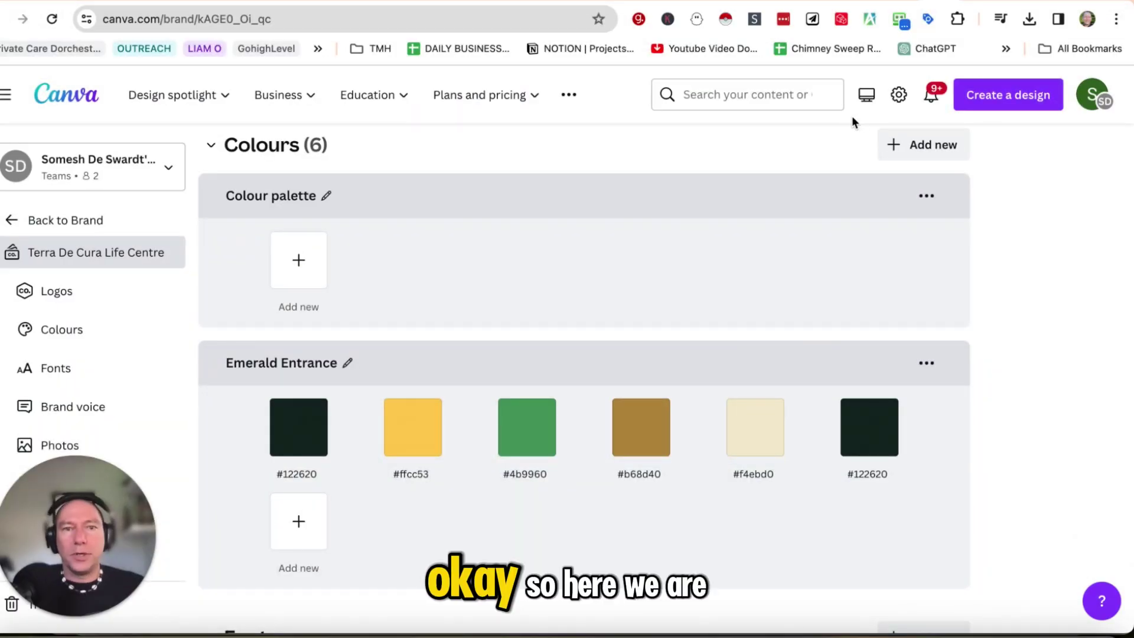
pyautogui.scroll(1, 761, 140)
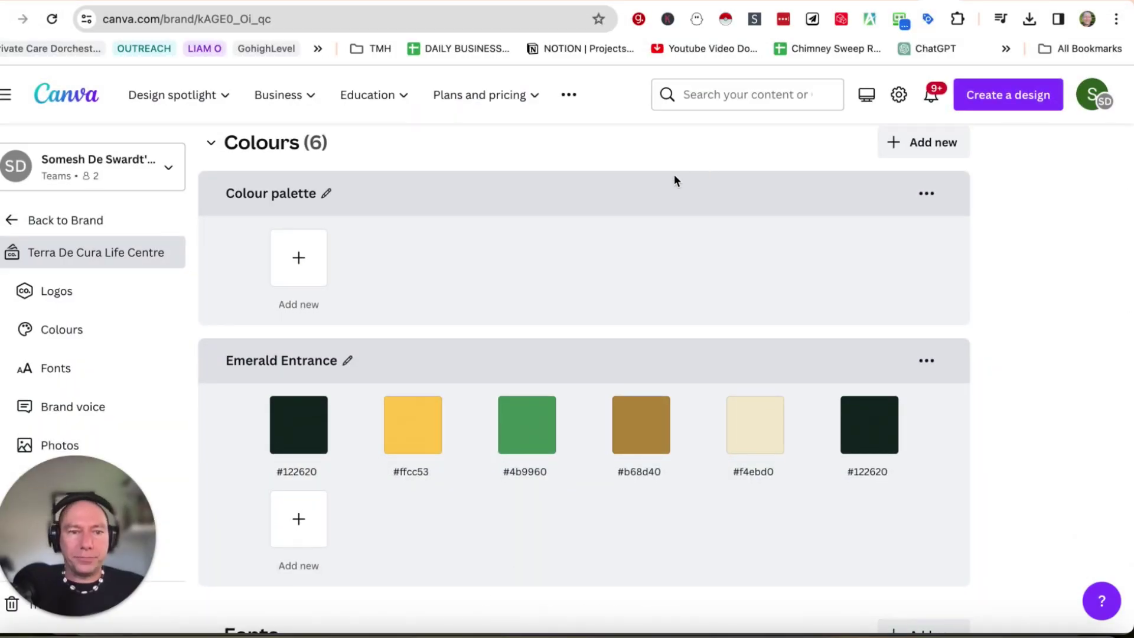
pyautogui.scroll(1, 443, 328)
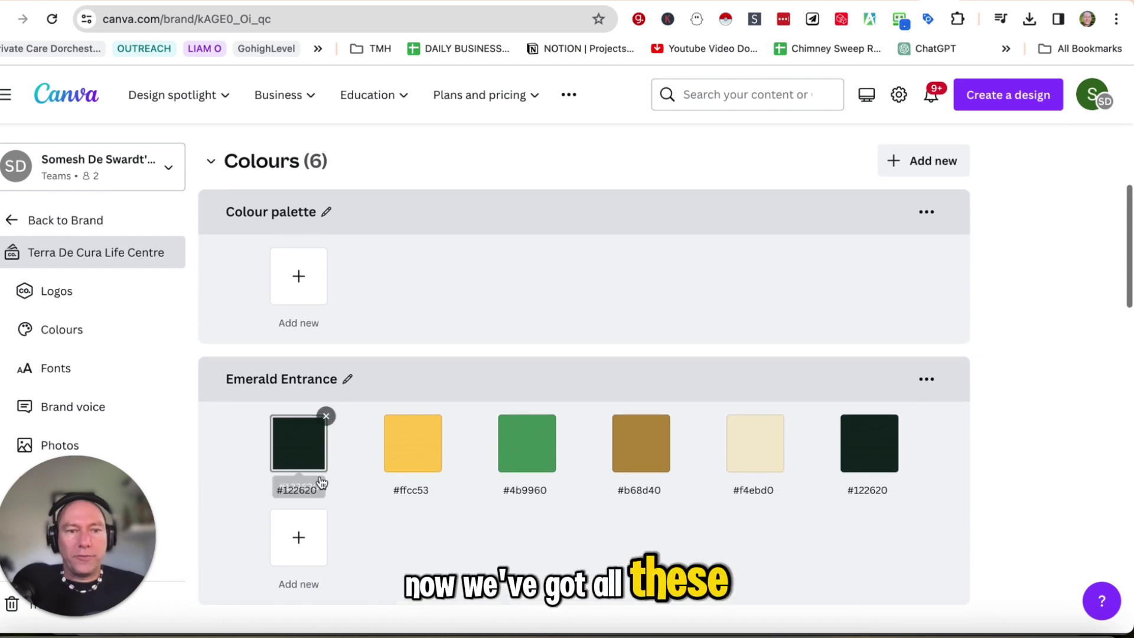
pyautogui.scroll(1, 313, 487)
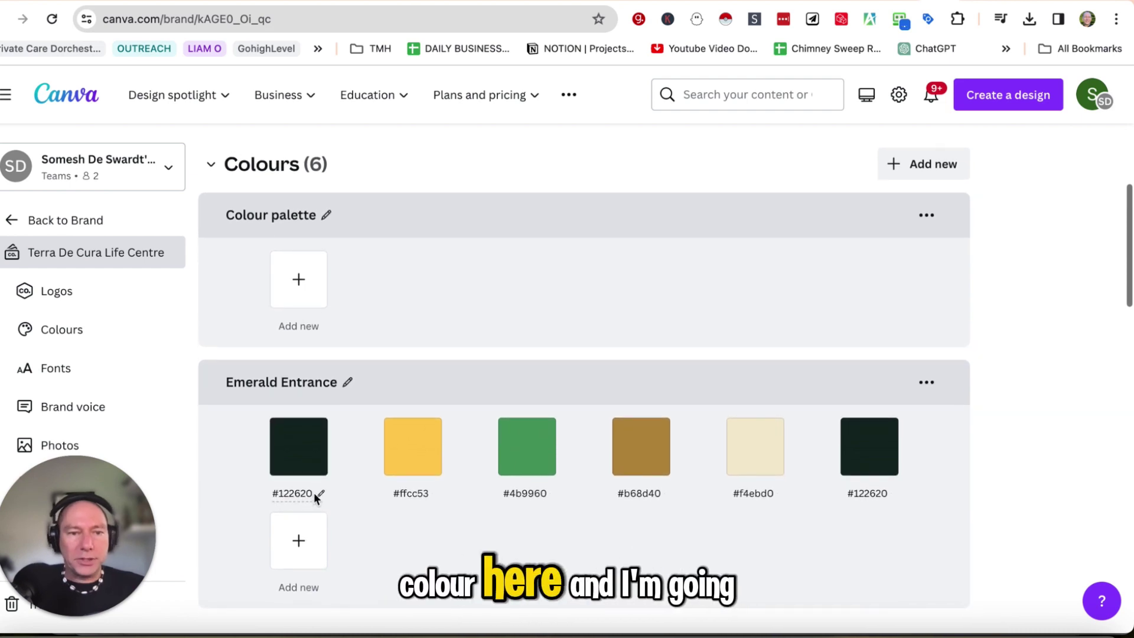
pyautogui.click(299, 497)
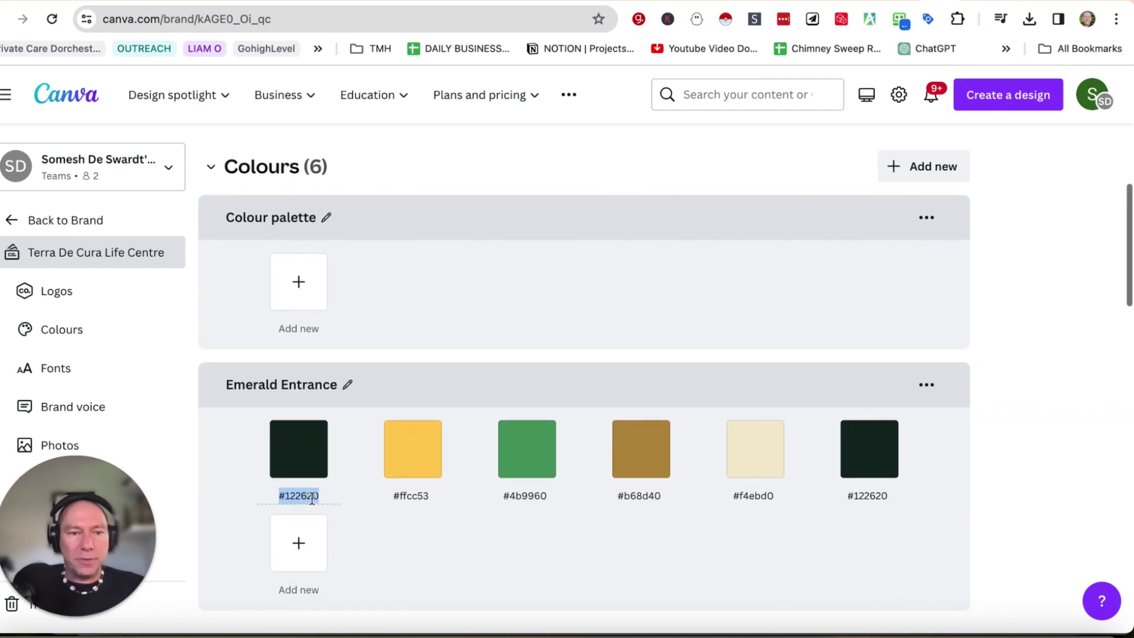
pyautogui.moveTo(295, 503); pyautogui.dragTo(312, 503)
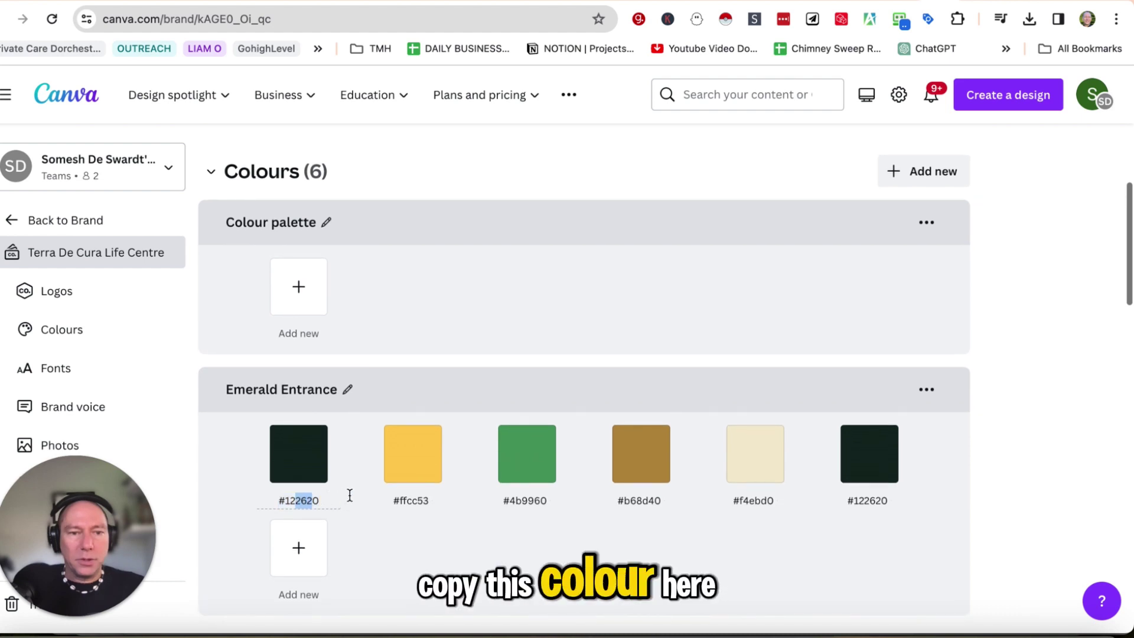
pyautogui.tripleClick(316, 500)
pyautogui.hotkey('ctrl', 'c')
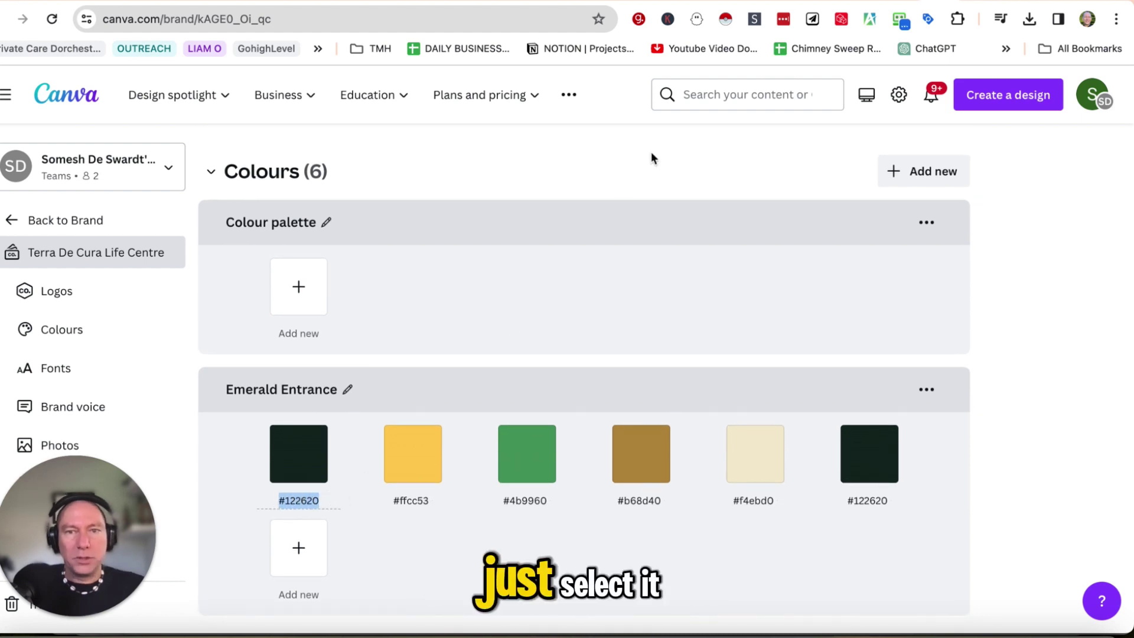
pyautogui.click(789, 1)
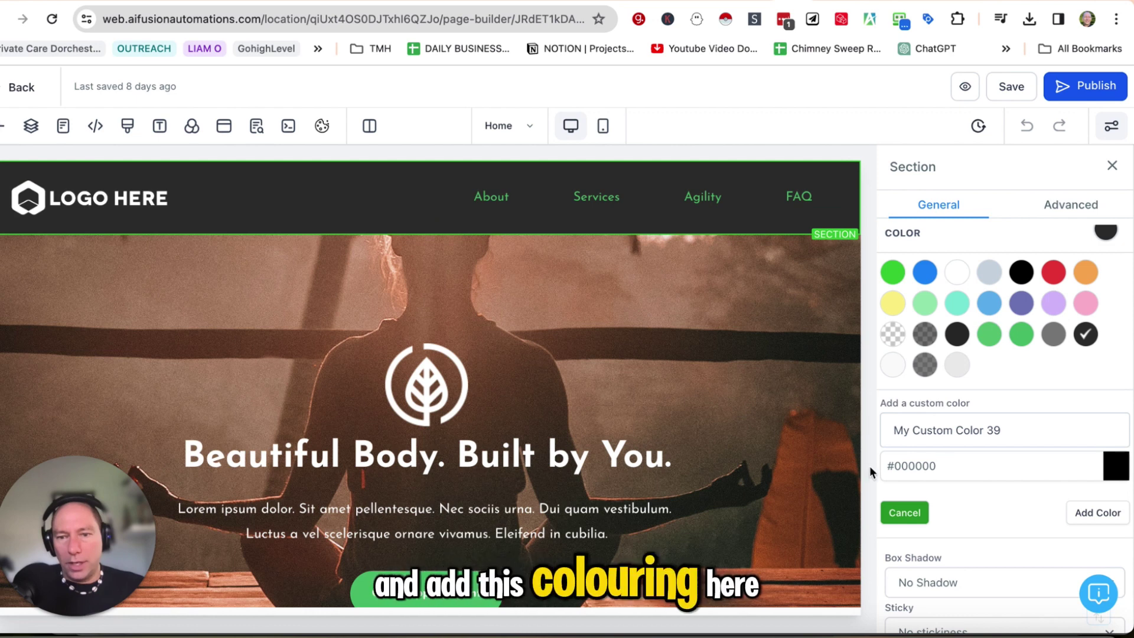
# Step: Replace #000000 with the pasted #122620 and add it as a custom colour
pyautogui.tripleClick(891, 467)
pyautogui.hotkey('ctrl', 'v')
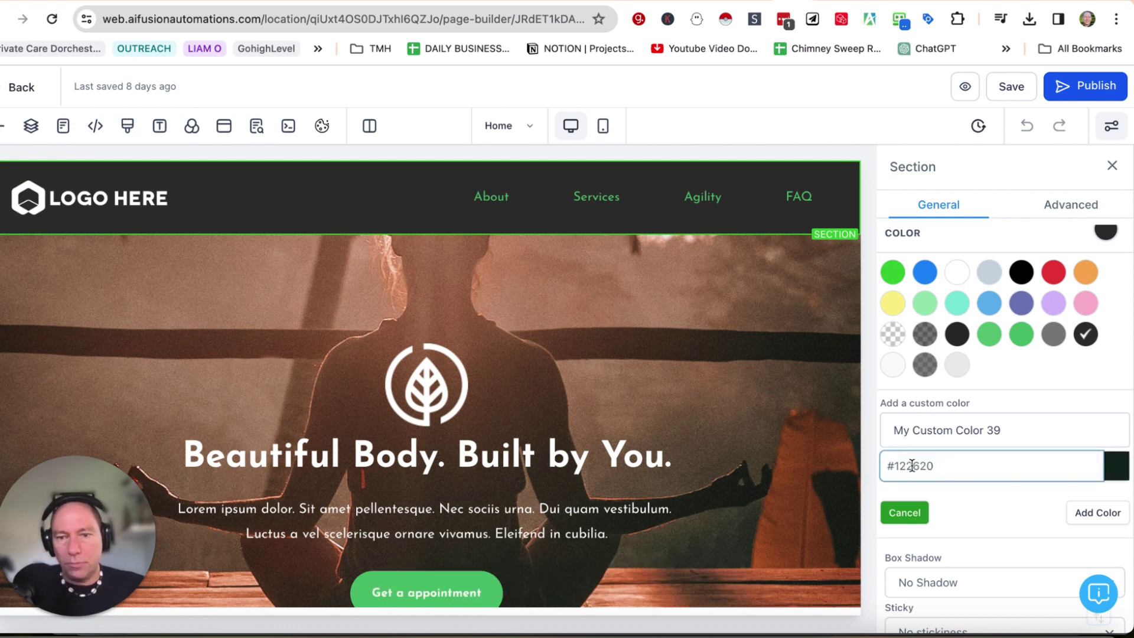
pyautogui.click(1096, 515)
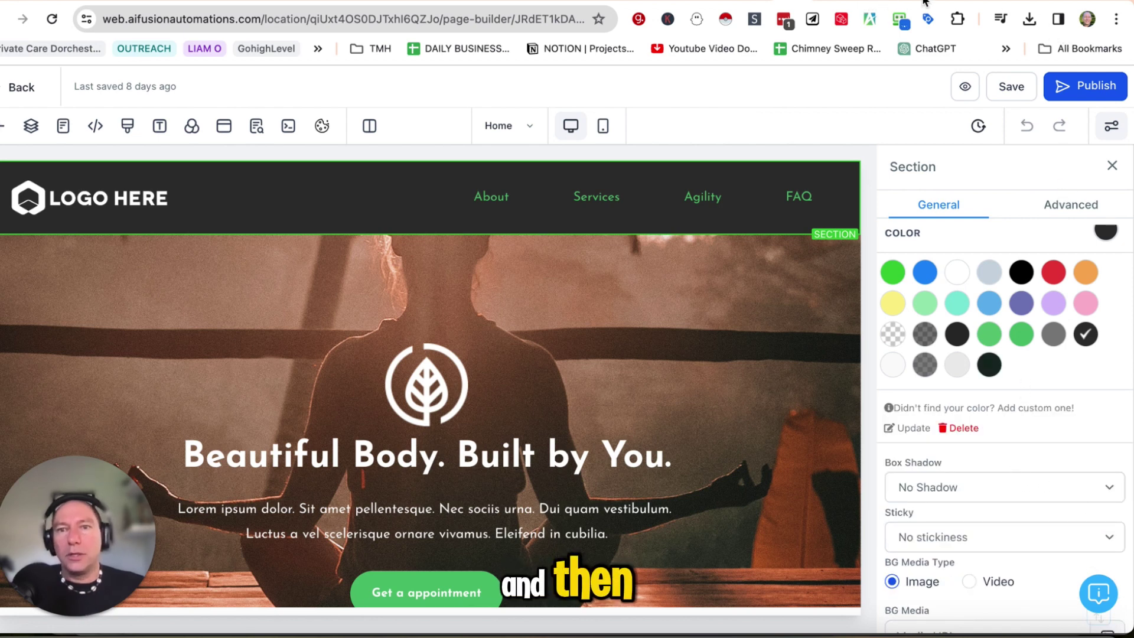
# Step: Fetch the #ffcc53 and remaining Emerald Entrance hex codes from the Canva tab
pyautogui.click(821, 1)
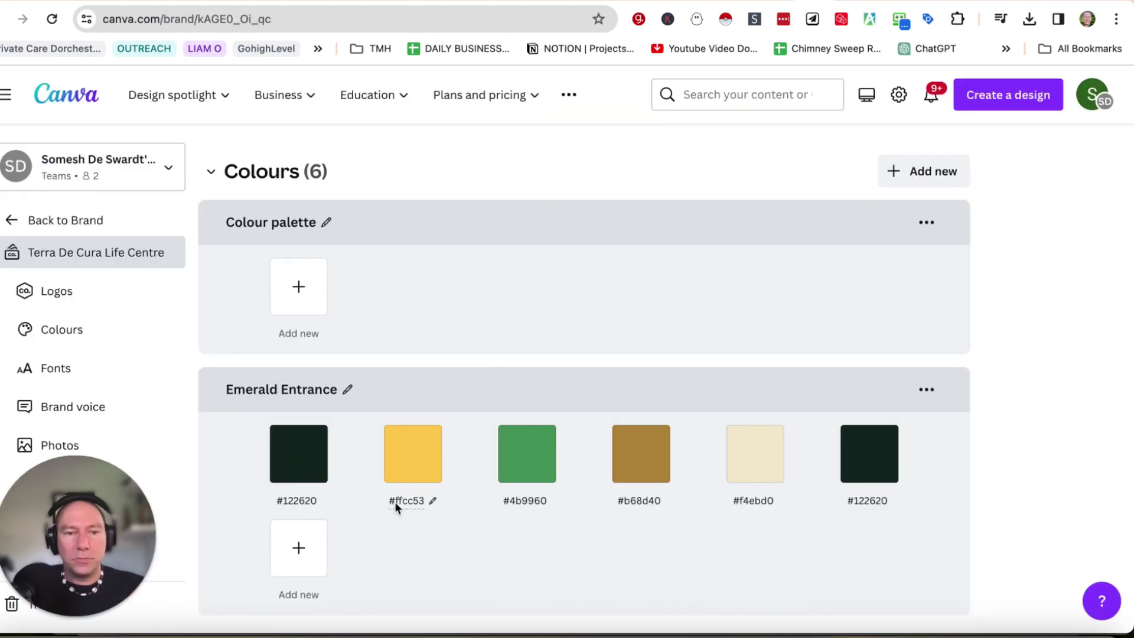
pyautogui.click(419, 501)
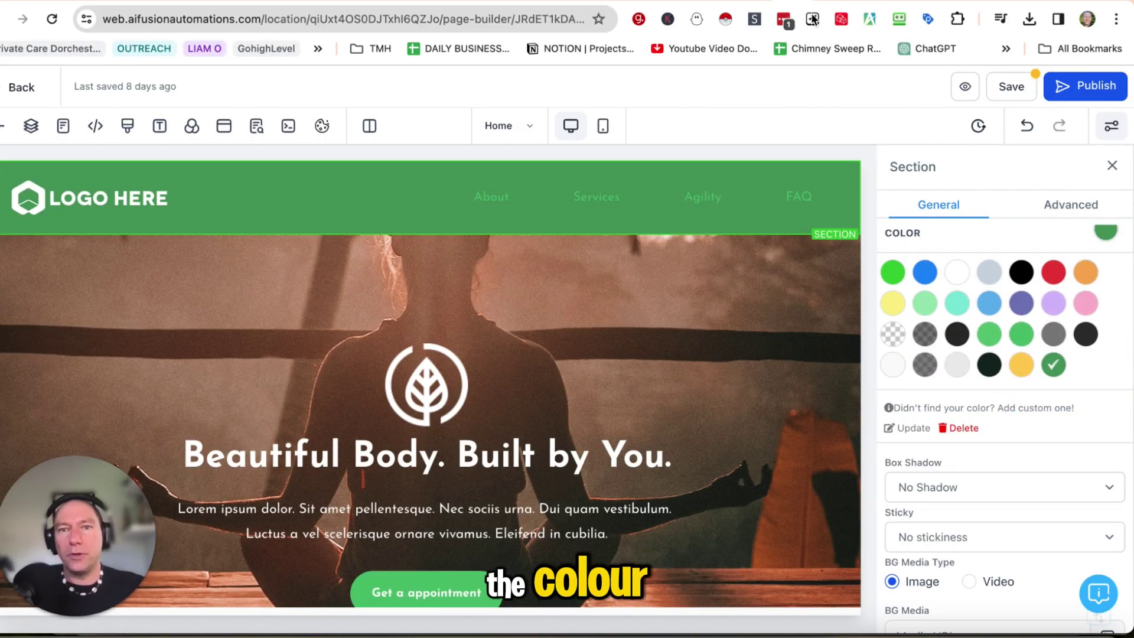
pyautogui.click(770, 2)
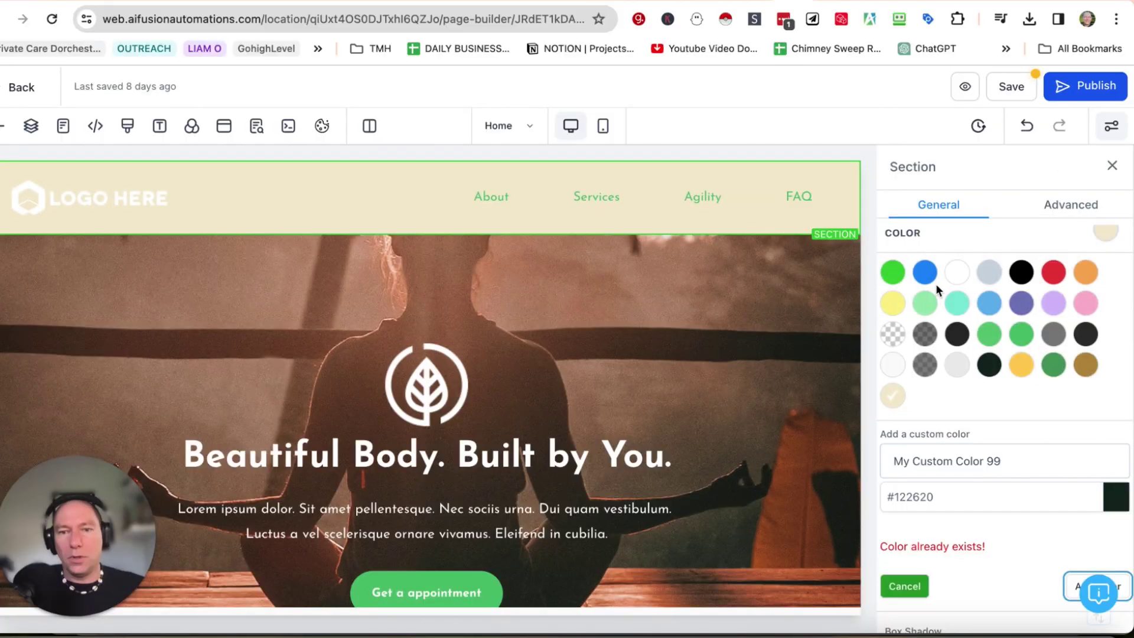
pyautogui.click(820, 4)
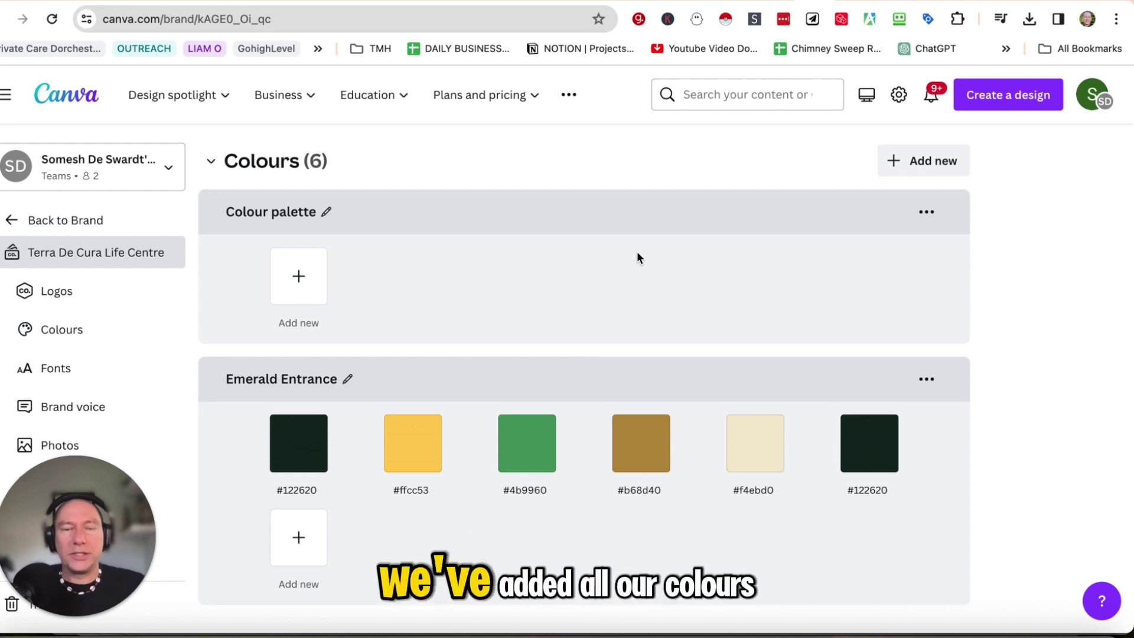
pyautogui.scroll(-1, 667, 153)
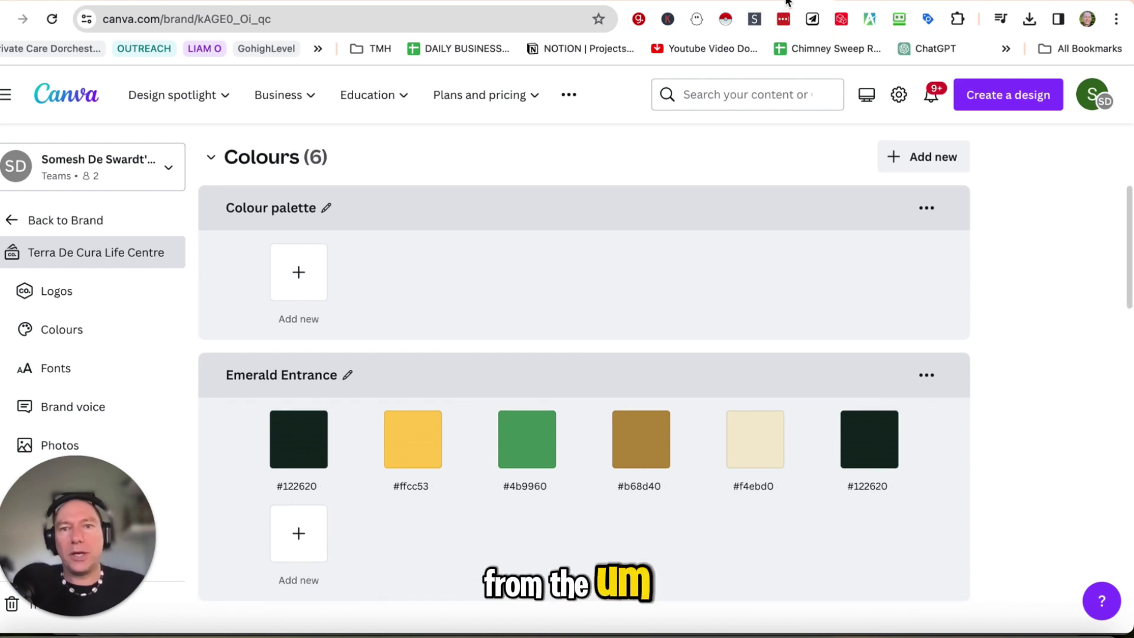
pyautogui.click(773, 4)
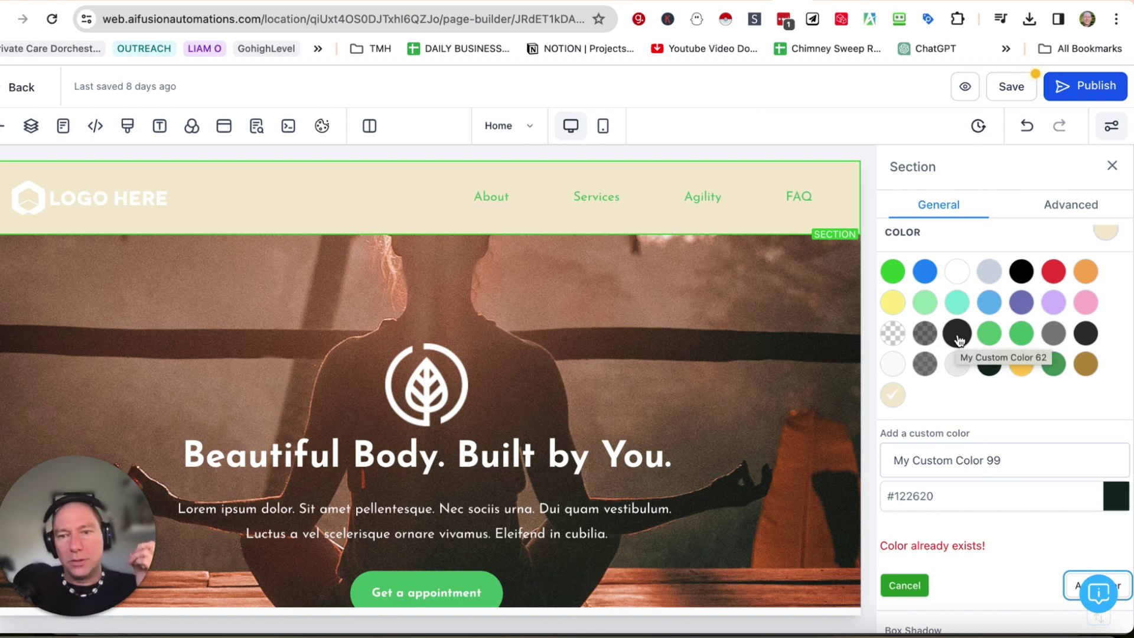
# Step: Preview the dark green and gold swatches on the header background, then apply dark grey #303030
pyautogui.click(959, 341)
pyautogui.click(959, 340)
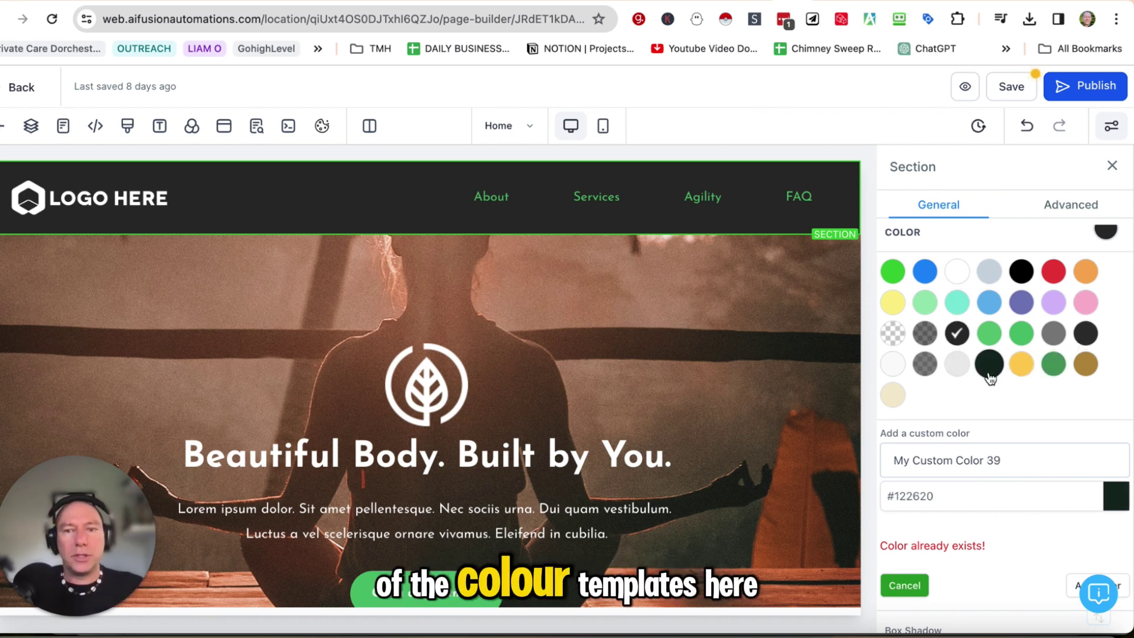
pyautogui.click(991, 367)
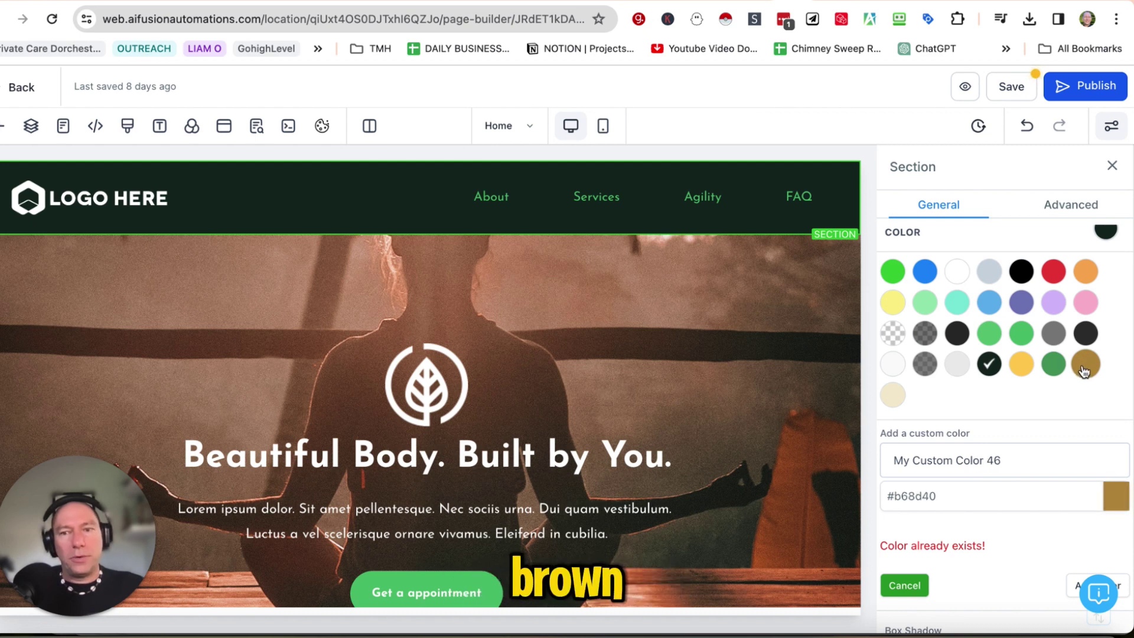
pyautogui.click(1086, 363)
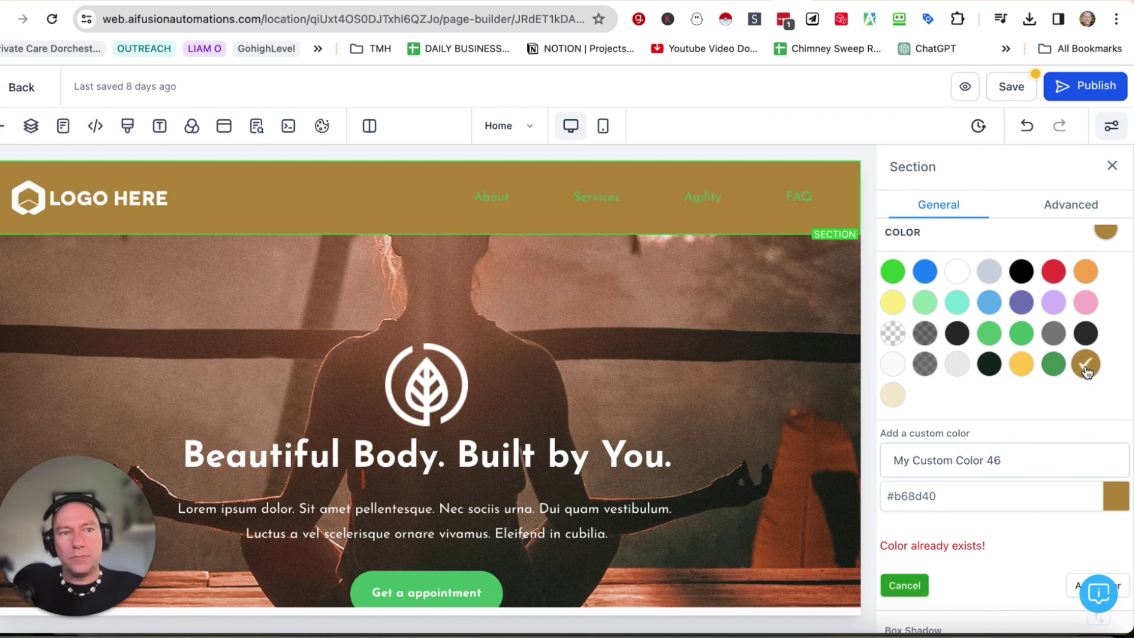
pyautogui.click(1087, 334)
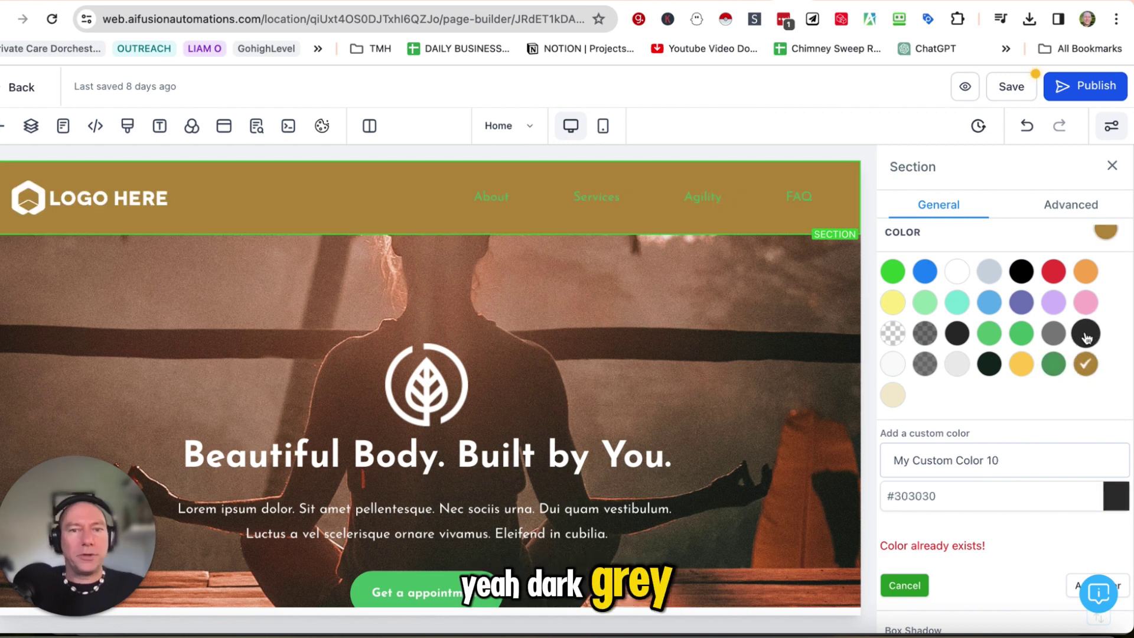
pyautogui.click(1087, 334)
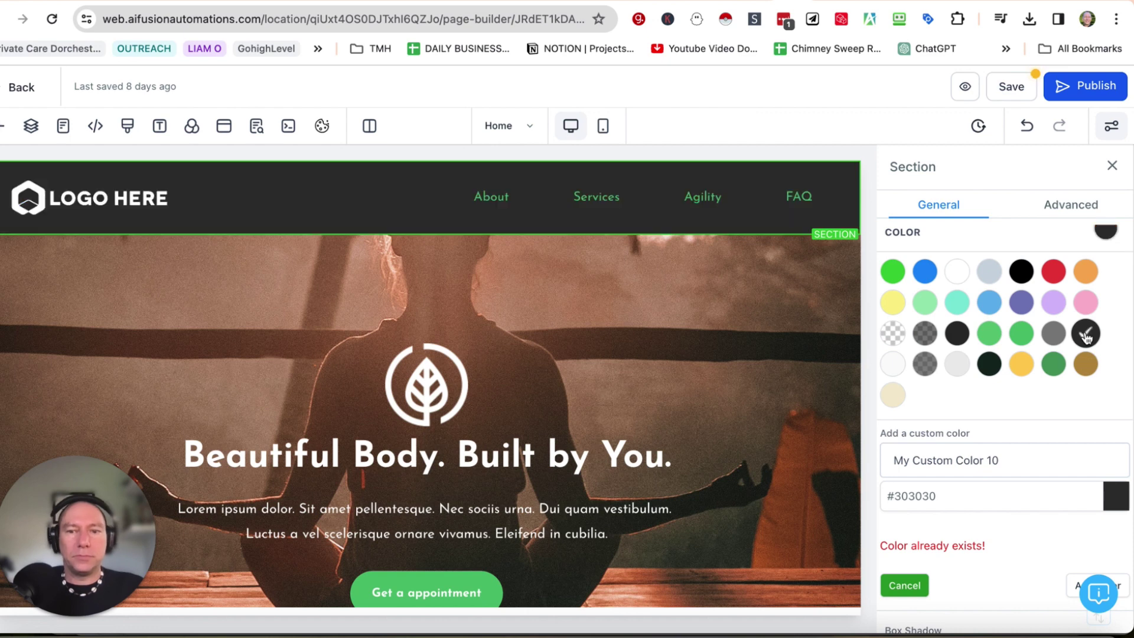